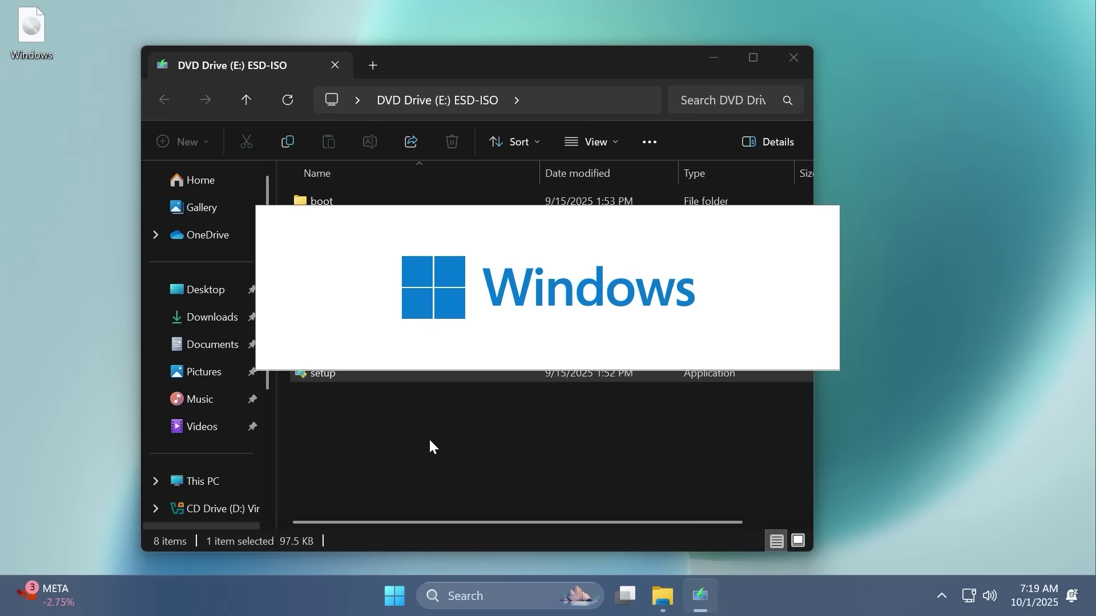
# - Stop the Windows Update service in Services, then start installing Windows 11 Pro, keeping files and apps
pyautogui.click(785, 55)
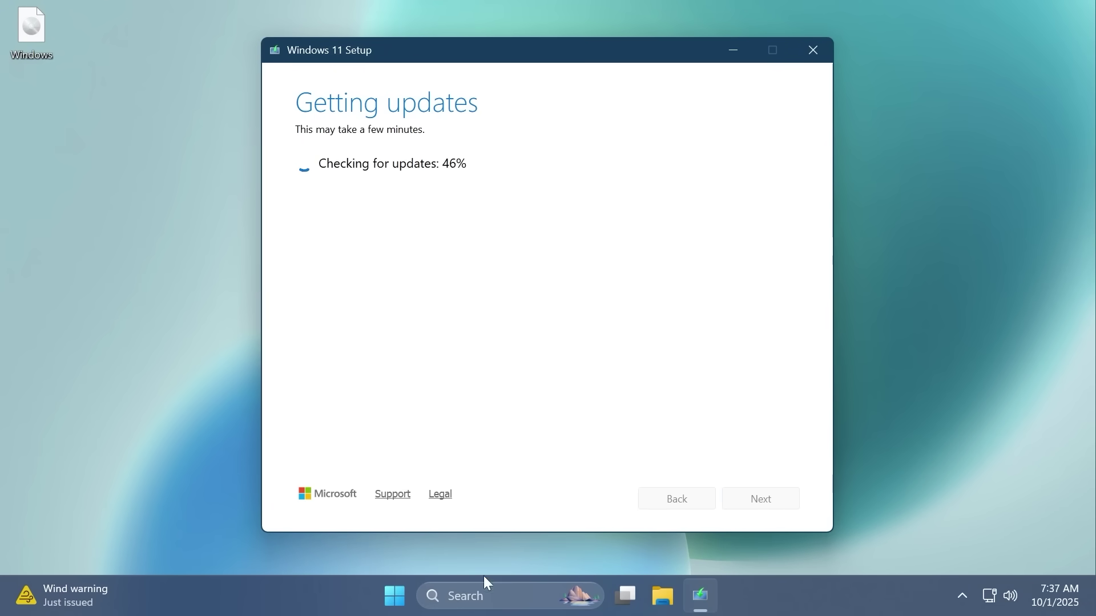
pyautogui.click(482, 597)
pyautogui.write('services')
pyautogui.click(531, 166)
pyautogui.scroll(-15, 412, 387)
pyautogui.click(413, 387)
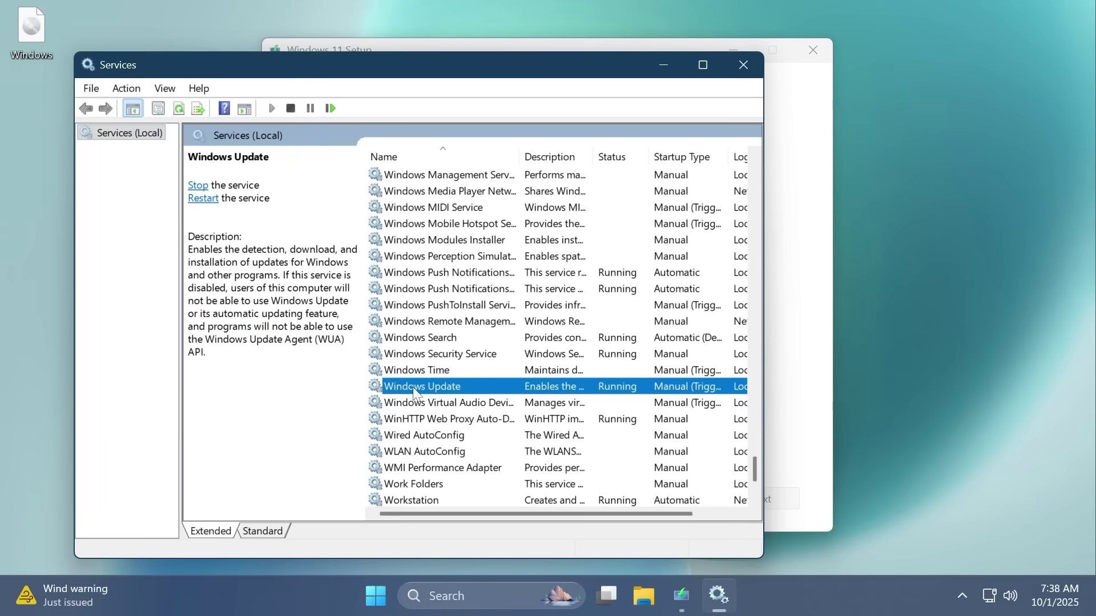
pyautogui.rightClick(412, 387)
pyautogui.click(447, 280)
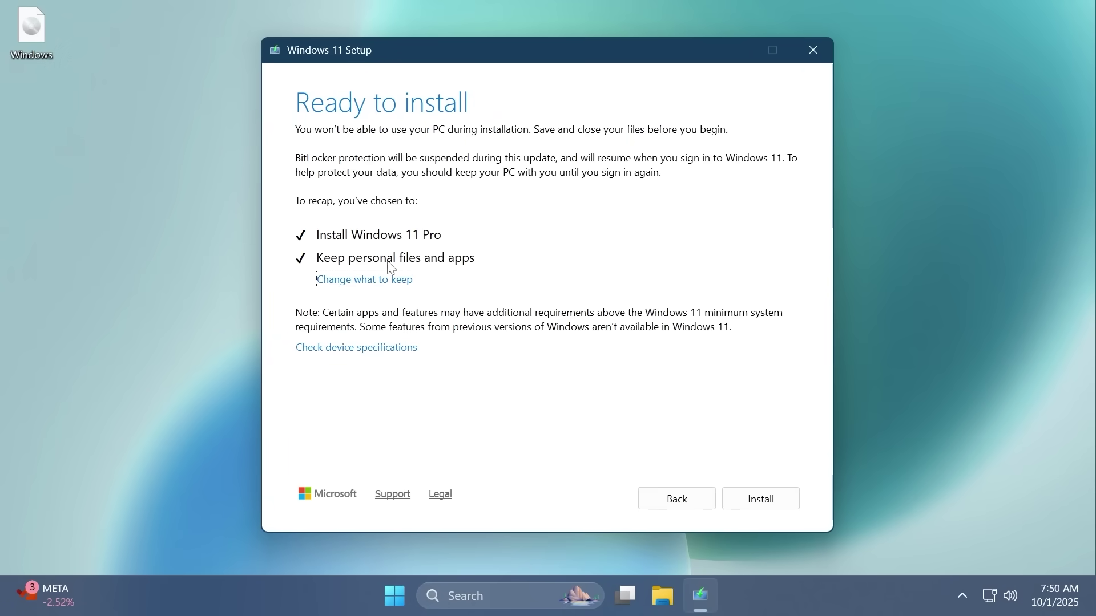
pyautogui.press('Return')
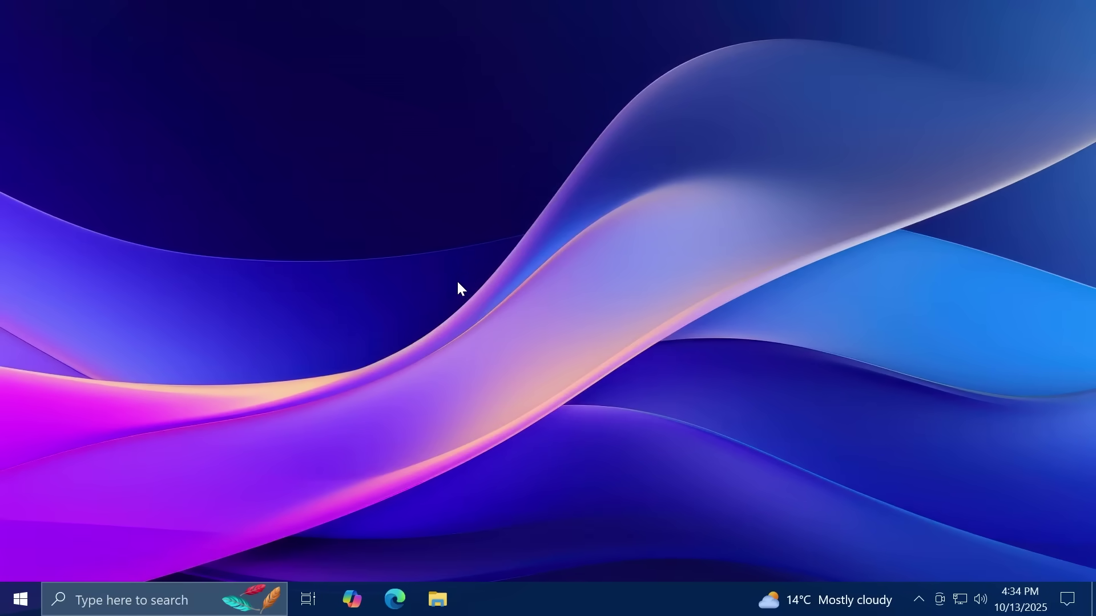
# - From Settings, confirm the PC runs Windows 10 version 22H2 and close the version details
pyautogui.press('super+i')
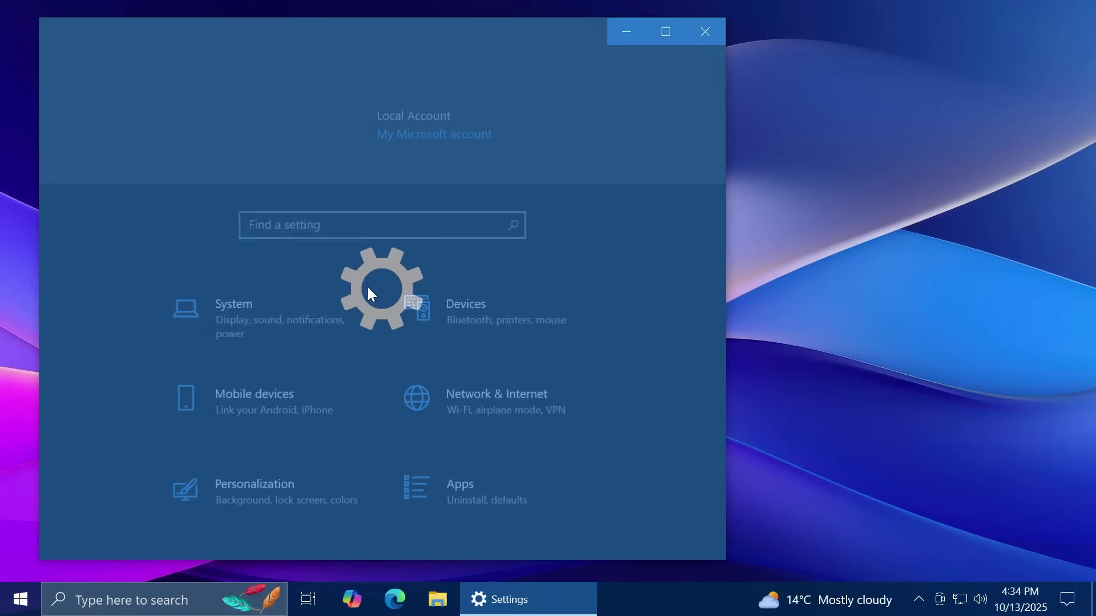
pyautogui.scroll(-5, 317, 281)
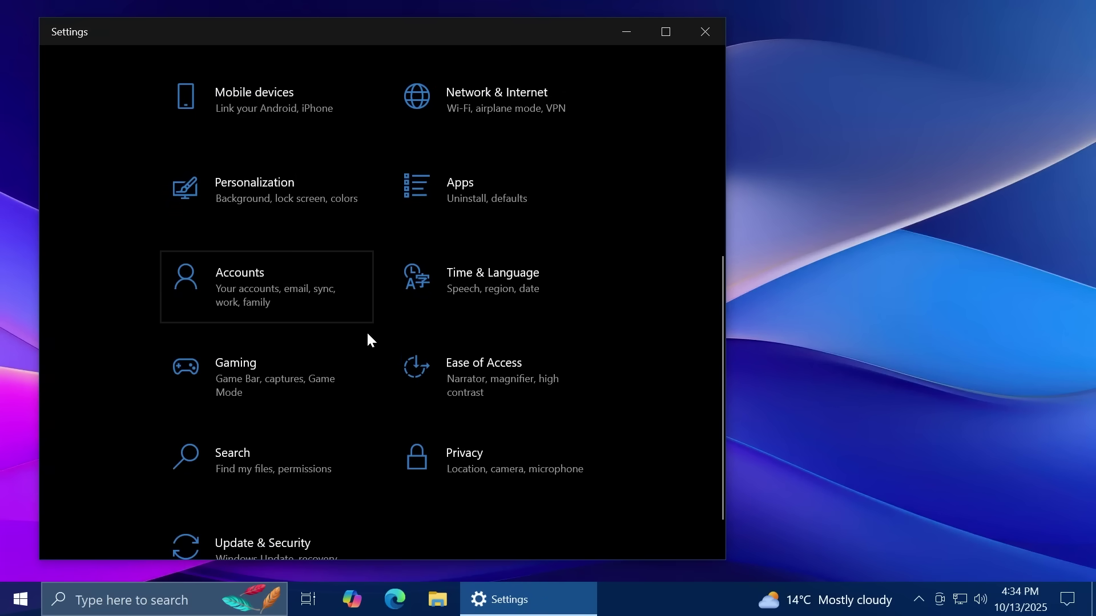
pyautogui.click(129, 600)
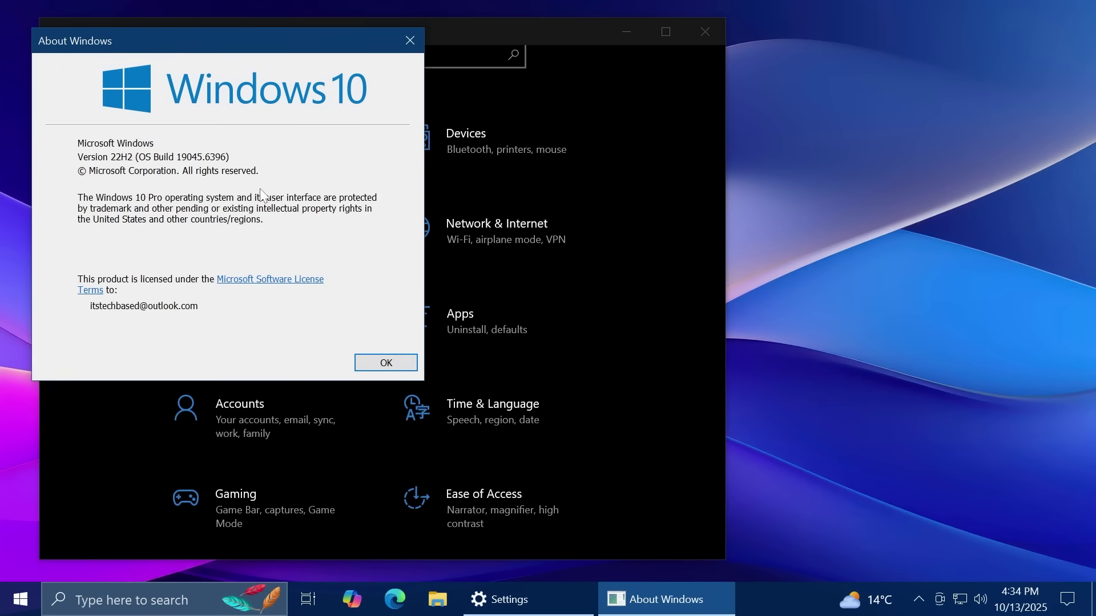
pyautogui.click(386, 363)
# - Run a fresh update check in Update & Security, which reports "You're up to date"
pyautogui.scroll(-3, 425, 513)
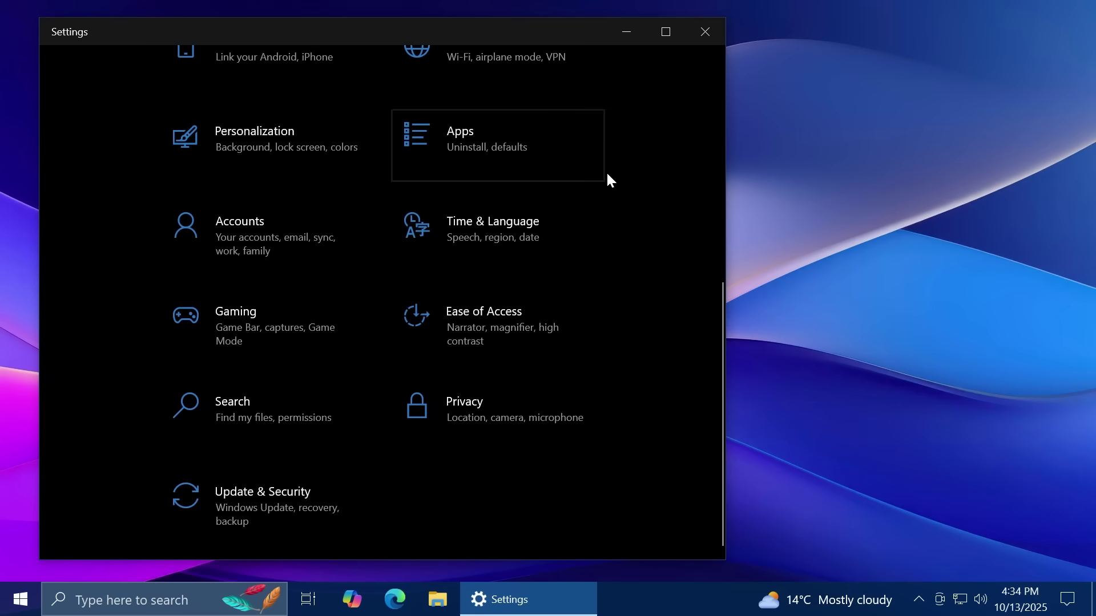
pyautogui.click(270, 497)
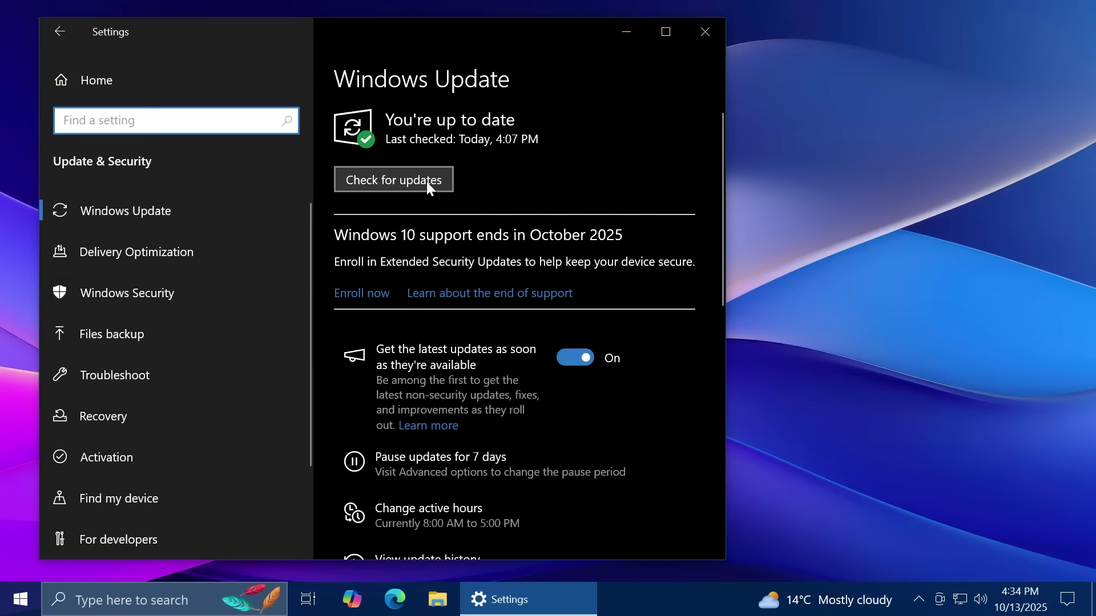
pyautogui.click(426, 181)
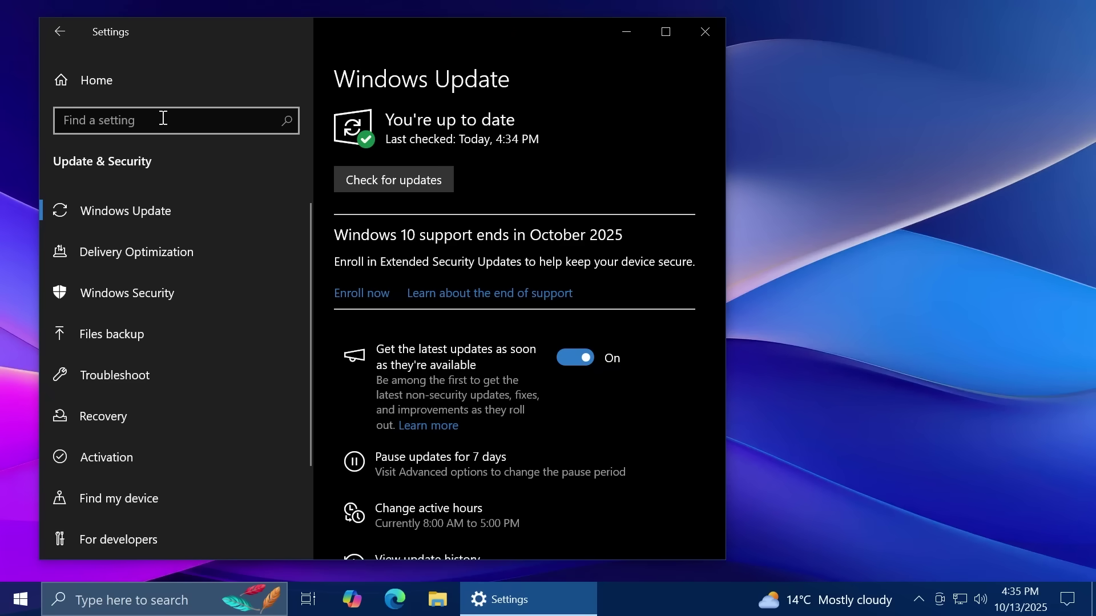
# - Search Settings for 'account' to view your account info, then close Settings
pyautogui.click(144, 120)
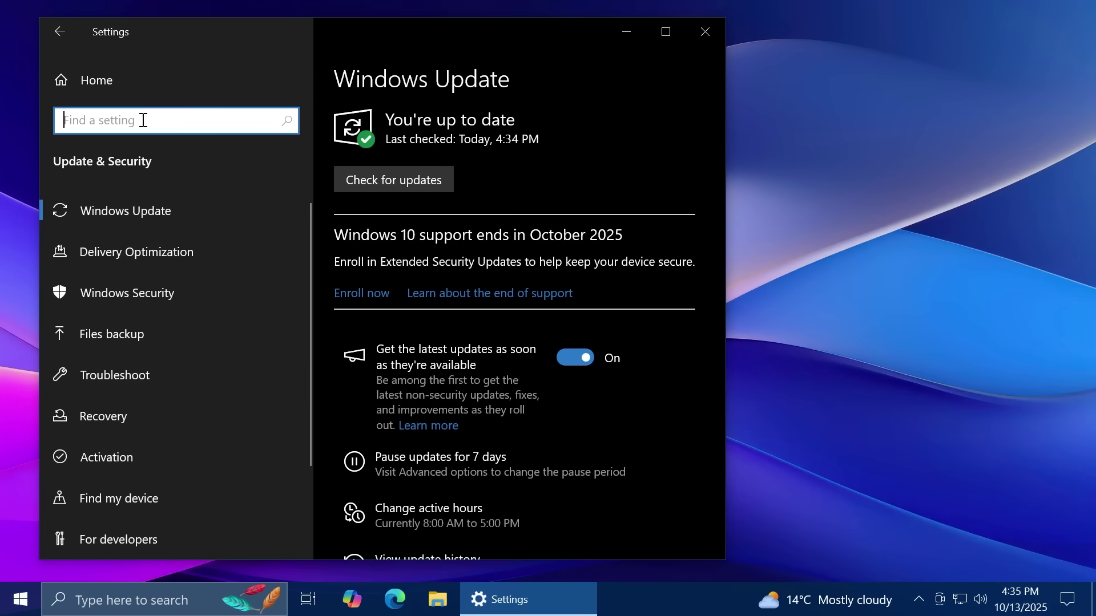
pyautogui.write('account')
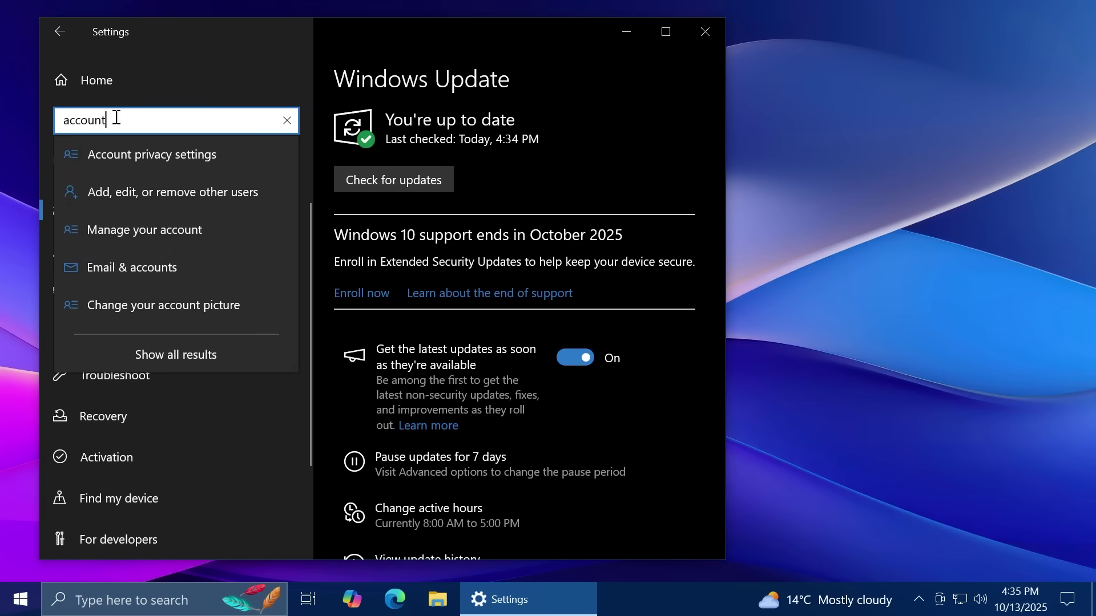
pyautogui.press('Return')
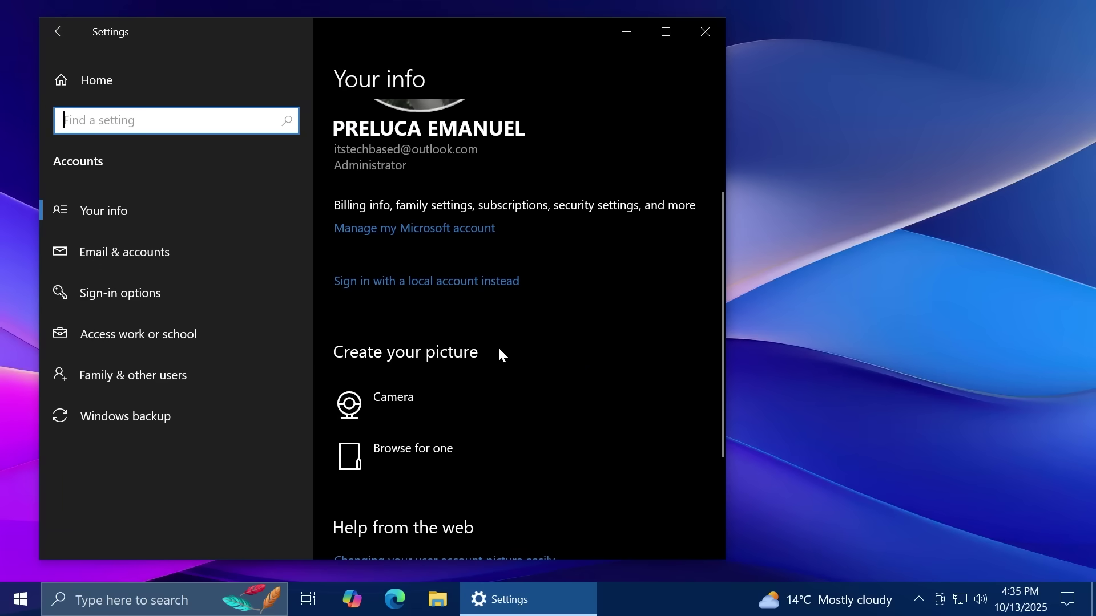
pyautogui.hotkey('alt', 'F4')
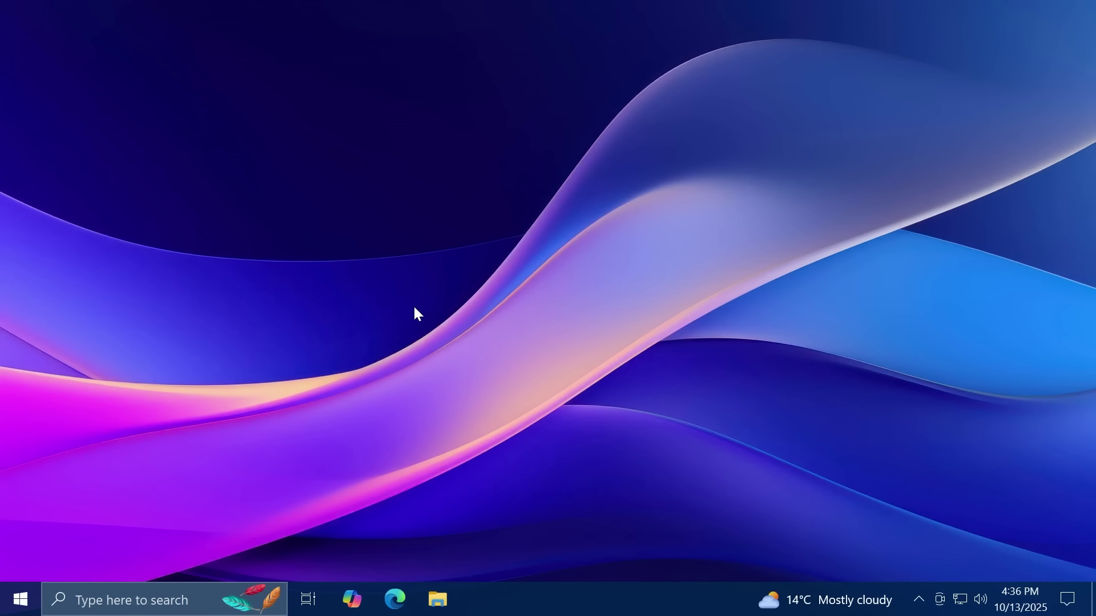
# - Review the Windows Update page's October 2025 end-of-support notice, then close Settings
pyautogui.press('super+i')
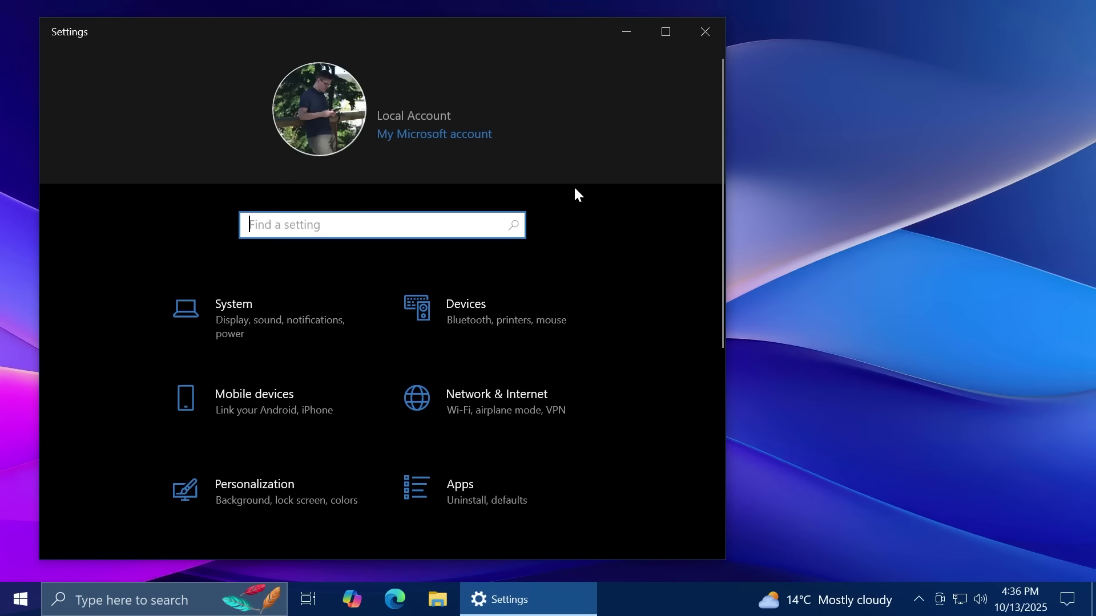
pyautogui.scroll(-6, 582, 235)
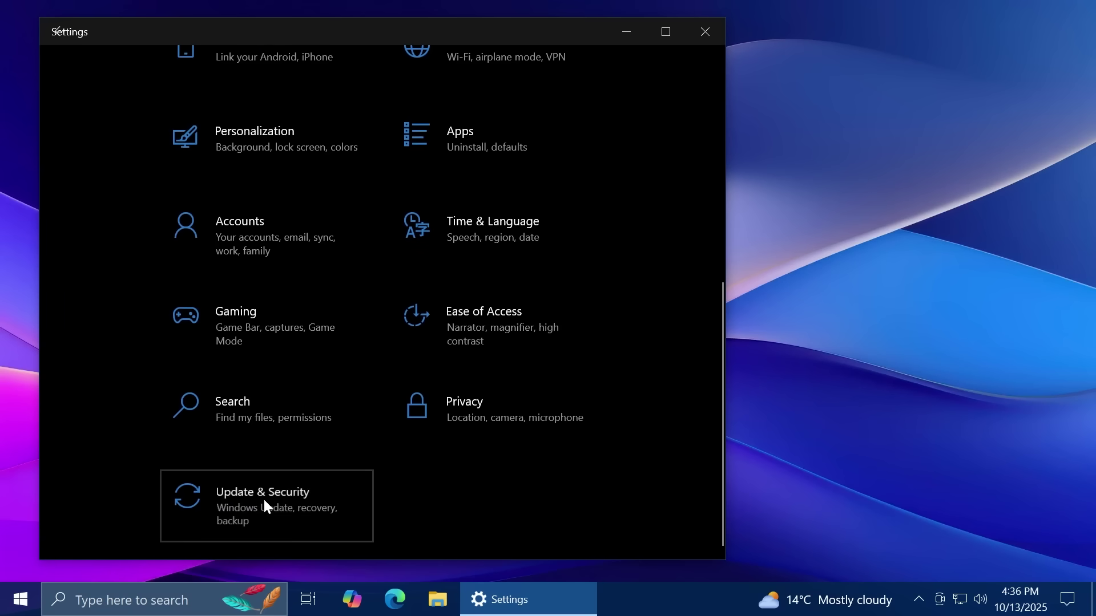
pyautogui.click(266, 502)
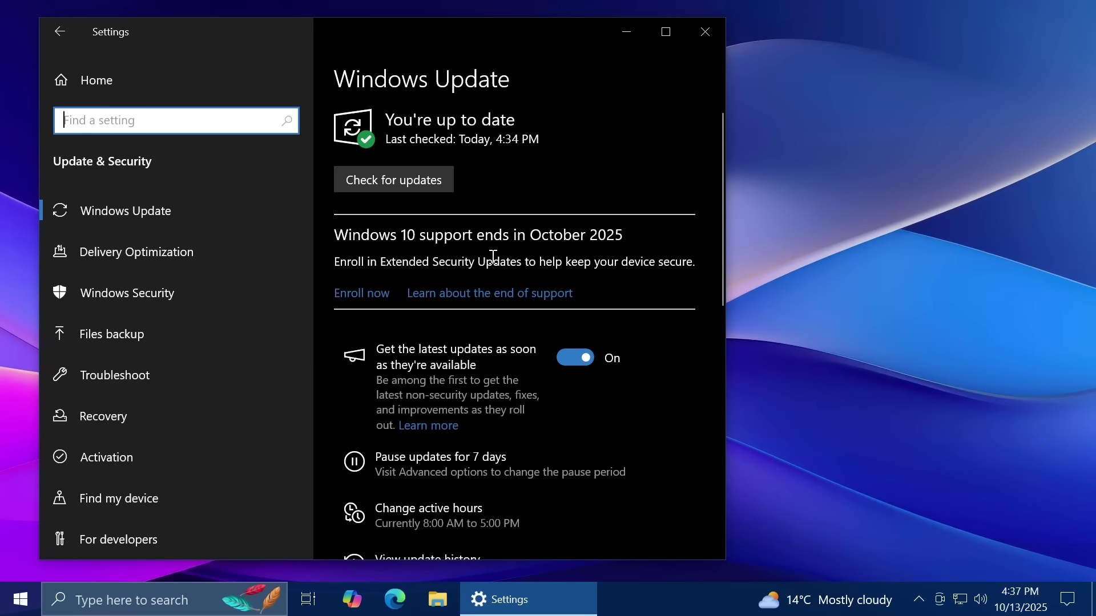
pyautogui.click(705, 32)
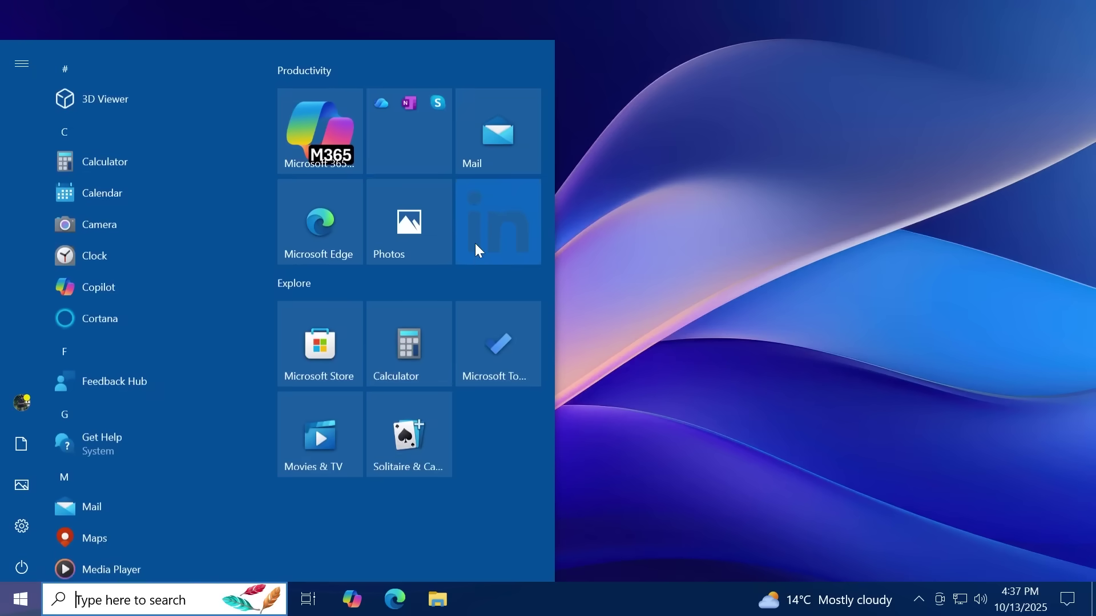
# - Launch Registry Editor from search with 'regis' and allow it to make changes
pyautogui.write('regis')
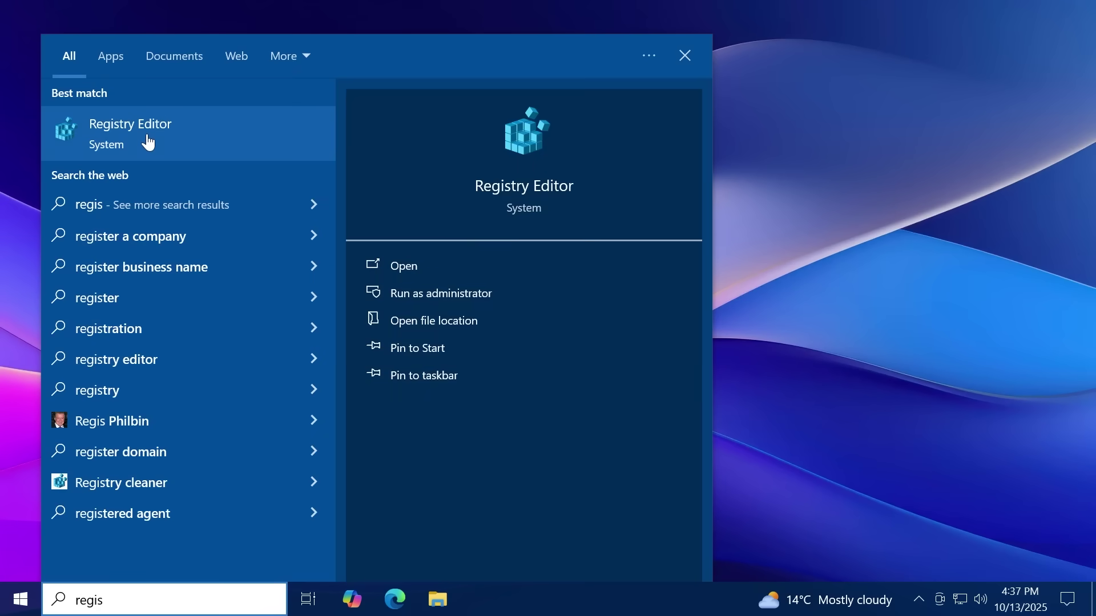
pyautogui.click(148, 142)
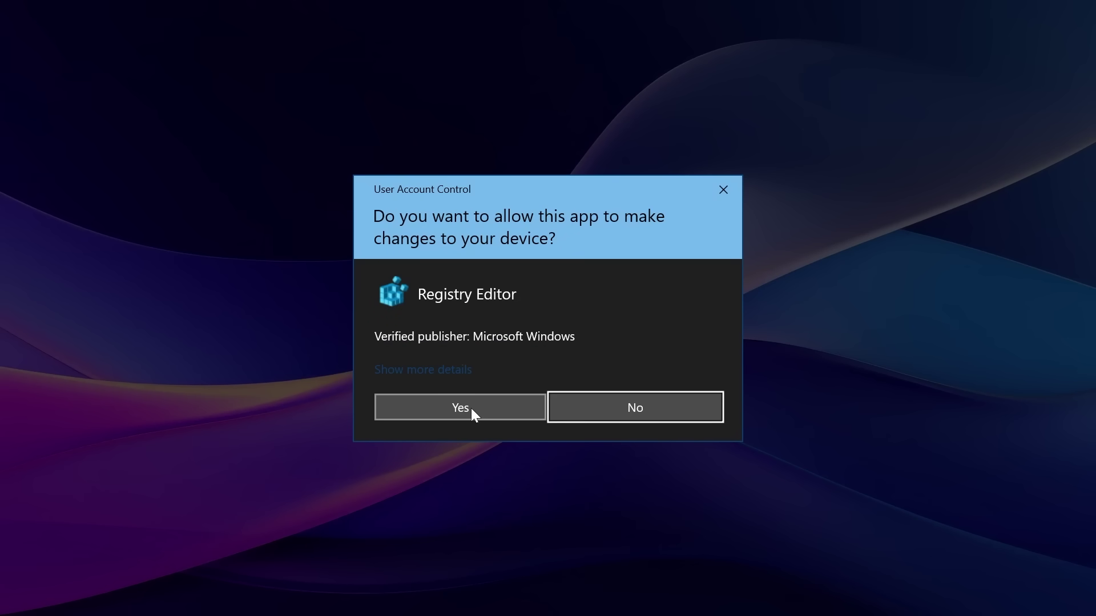
pyautogui.click(470, 409)
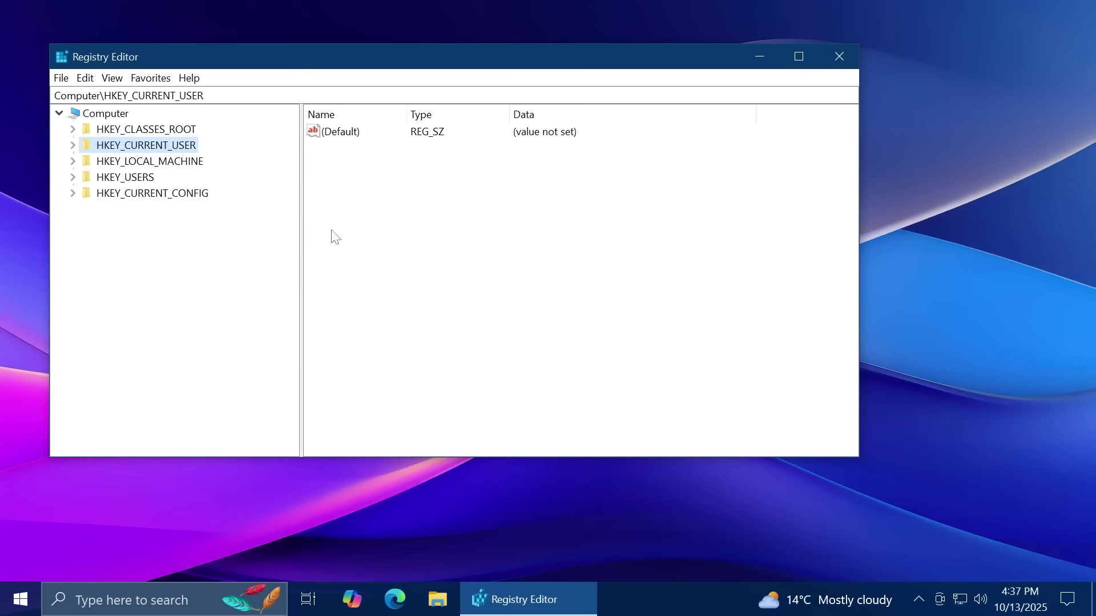
# - Navigate to HKEY_CURRENT_USER\SOFTWARE\Microsoft\Windows NT\CurrentVersion\Windows to list its values
pyautogui.click(72, 145)
pyautogui.click(86, 289)
pyautogui.scroll(-1, 115, 337)
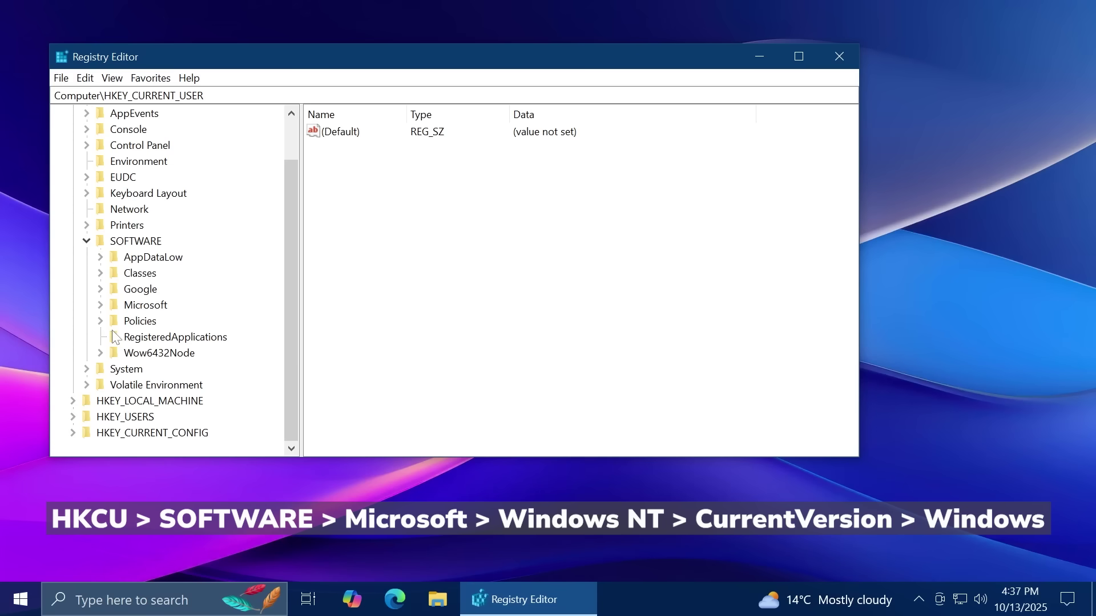
pyautogui.click(100, 305)
pyautogui.scroll(-14, 113, 319)
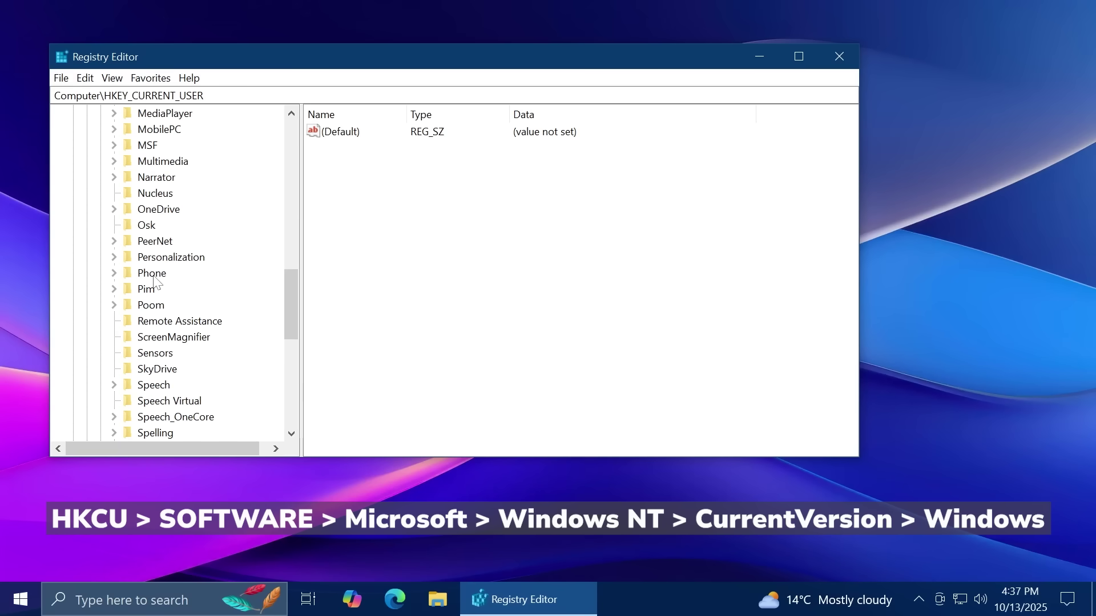
pyautogui.click(114, 321)
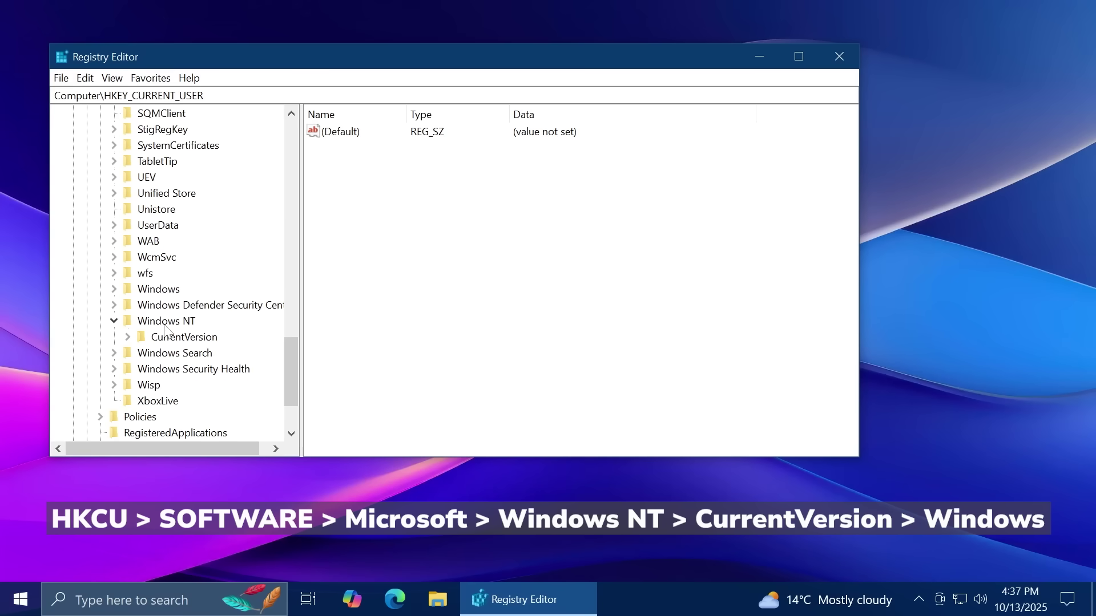
pyautogui.click(128, 336)
pyautogui.scroll(-4, 183, 267)
pyautogui.scroll(2, 184, 267)
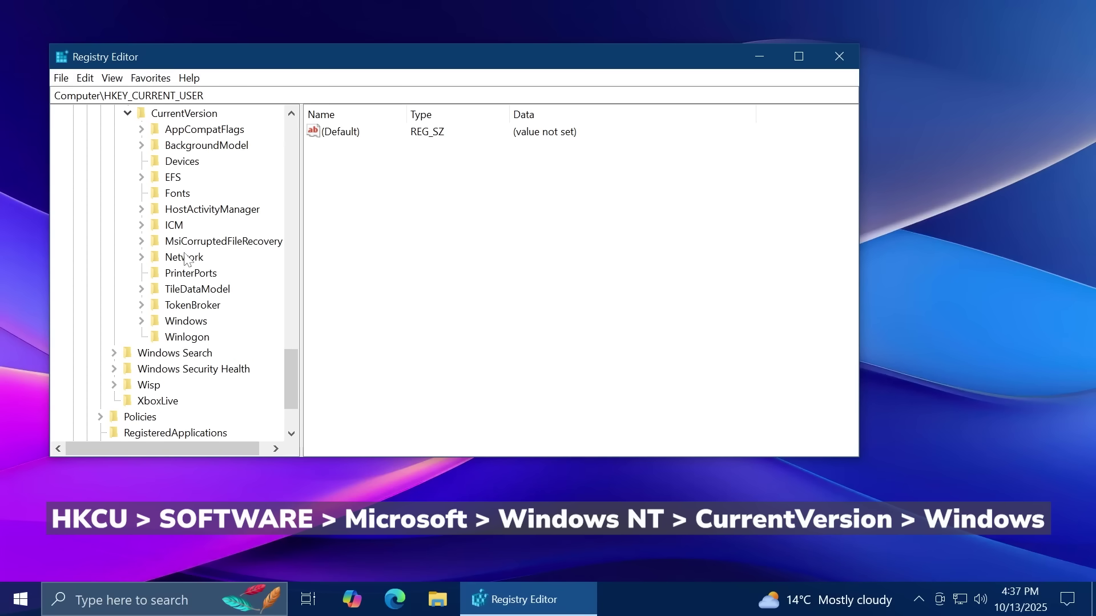
pyautogui.click(142, 321)
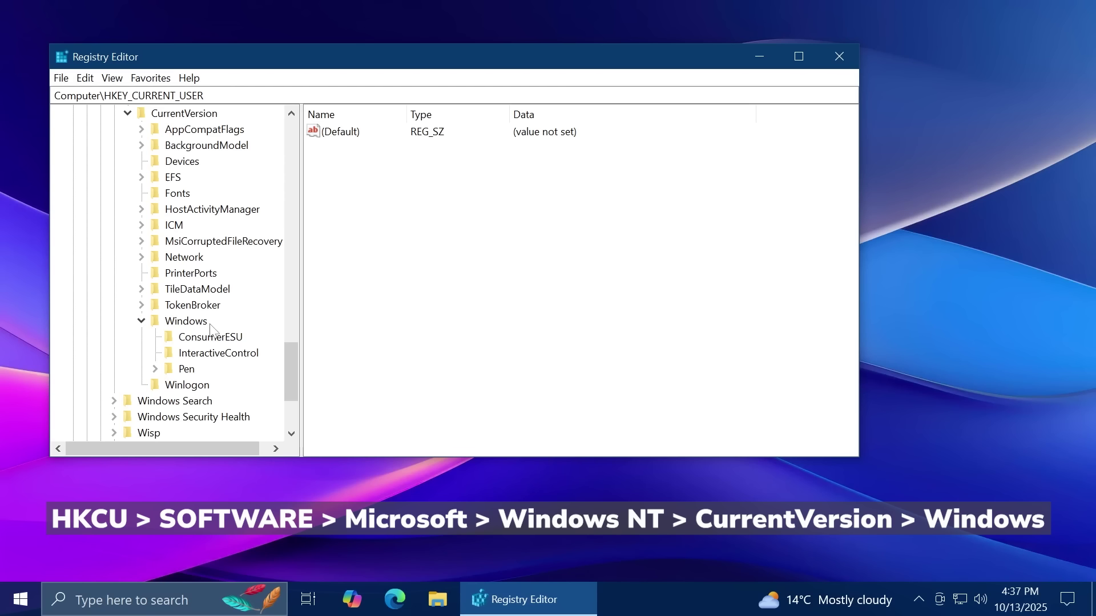
pyautogui.click(179, 322)
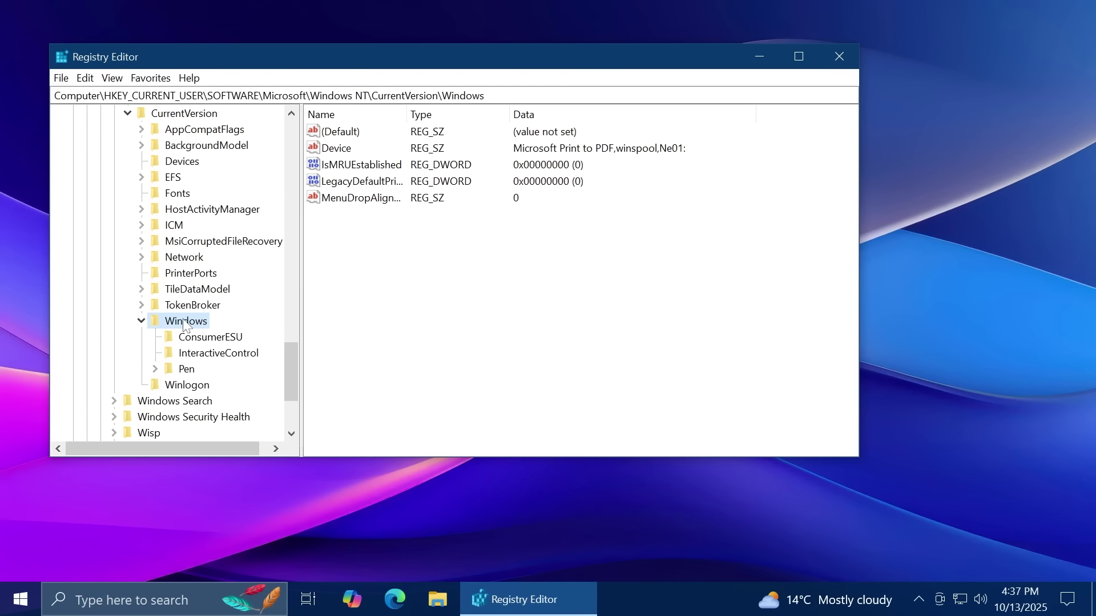
# - Select the ConsumerESU key, look over its ESU values, and bring up the New value menu
pyautogui.click(205, 339)
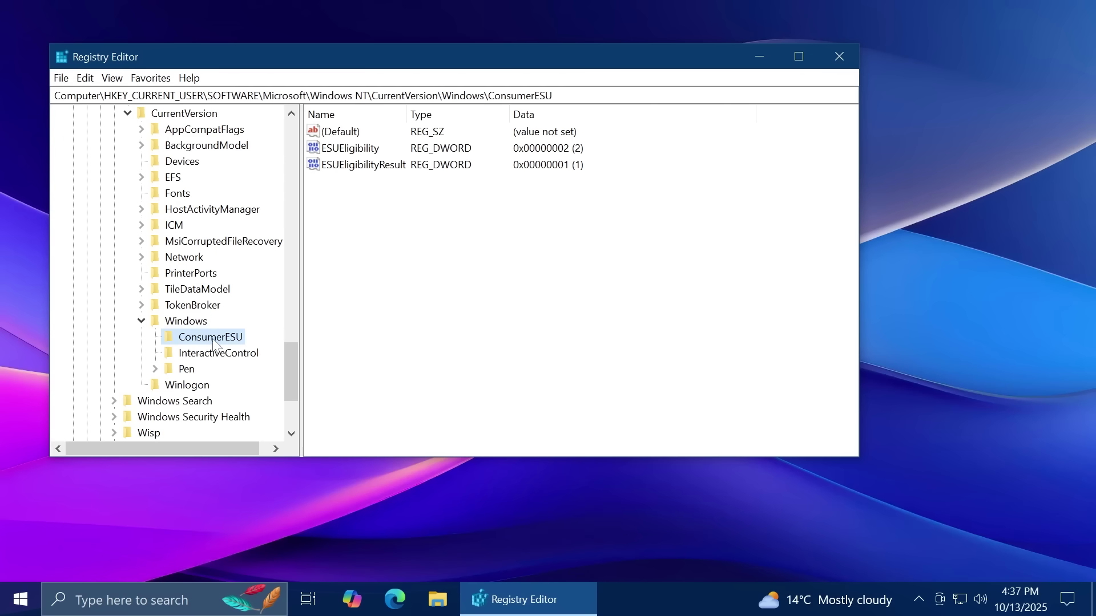
pyautogui.moveTo(338, 198); pyautogui.dragTo(360, 149)
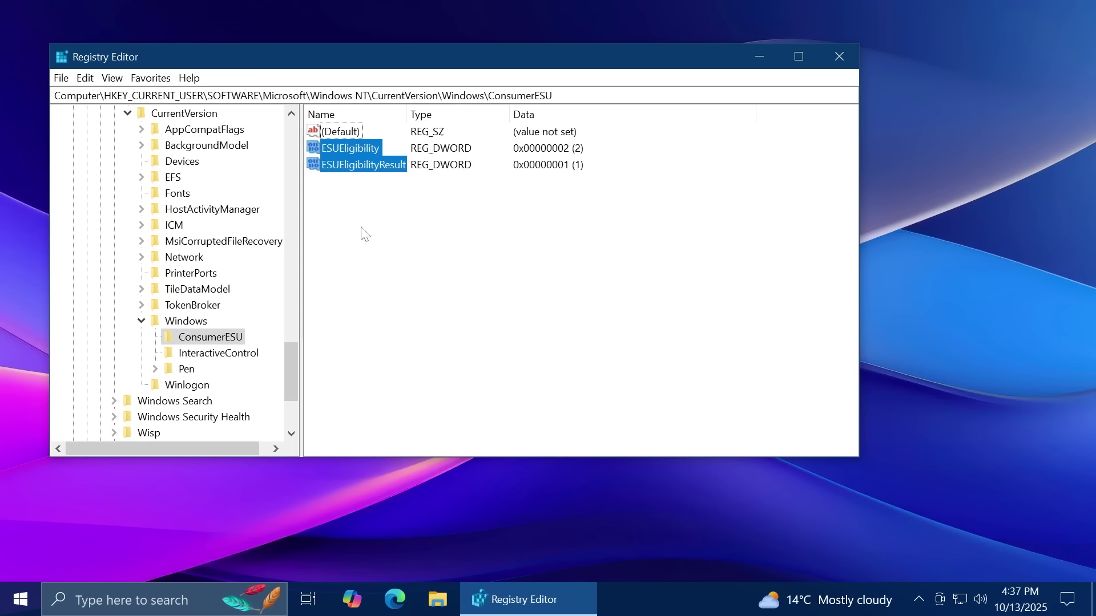
pyautogui.click(365, 234)
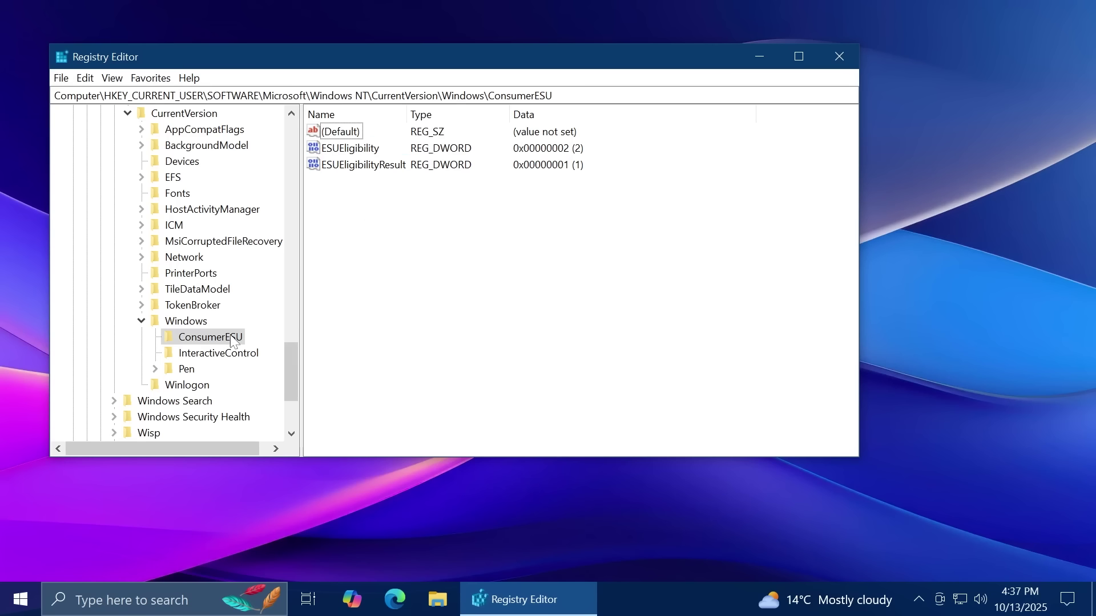
pyautogui.rightClick(188, 324)
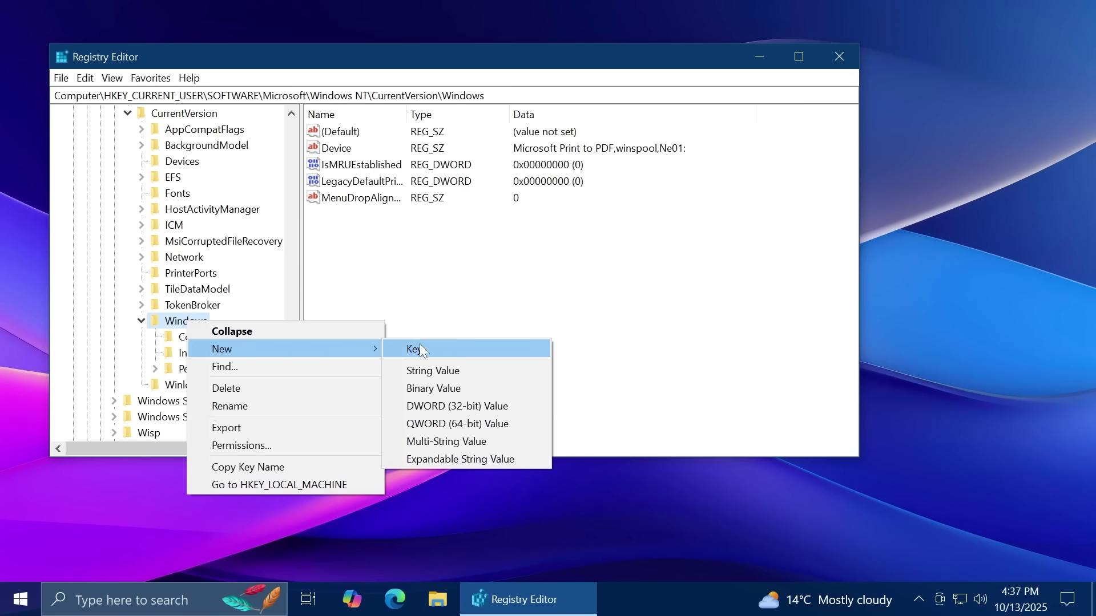
pyautogui.click(212, 341)
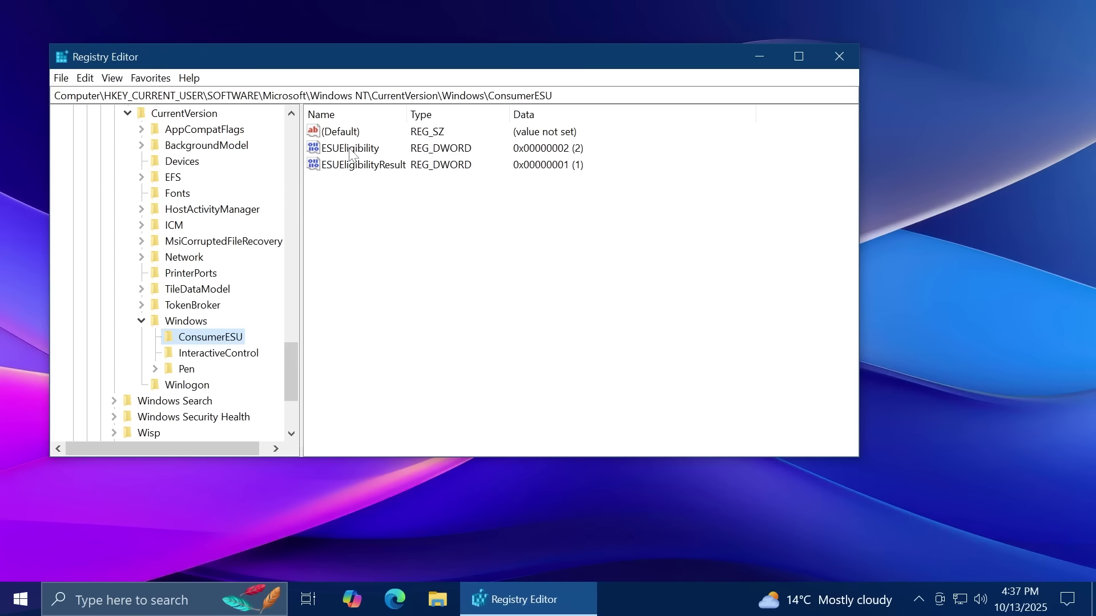
pyautogui.rightClick(372, 231)
# - Dismiss the new-value menu without creating anything and select each ESU value in turn
pyautogui.moveTo(402, 238)
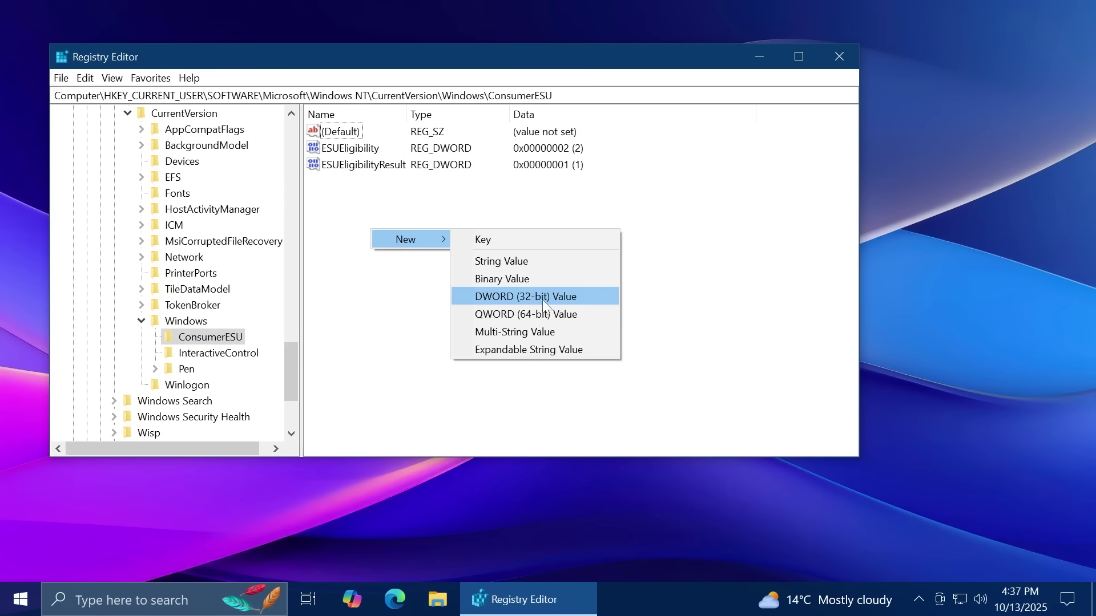
pyautogui.click(349, 217)
pyautogui.click(336, 150)
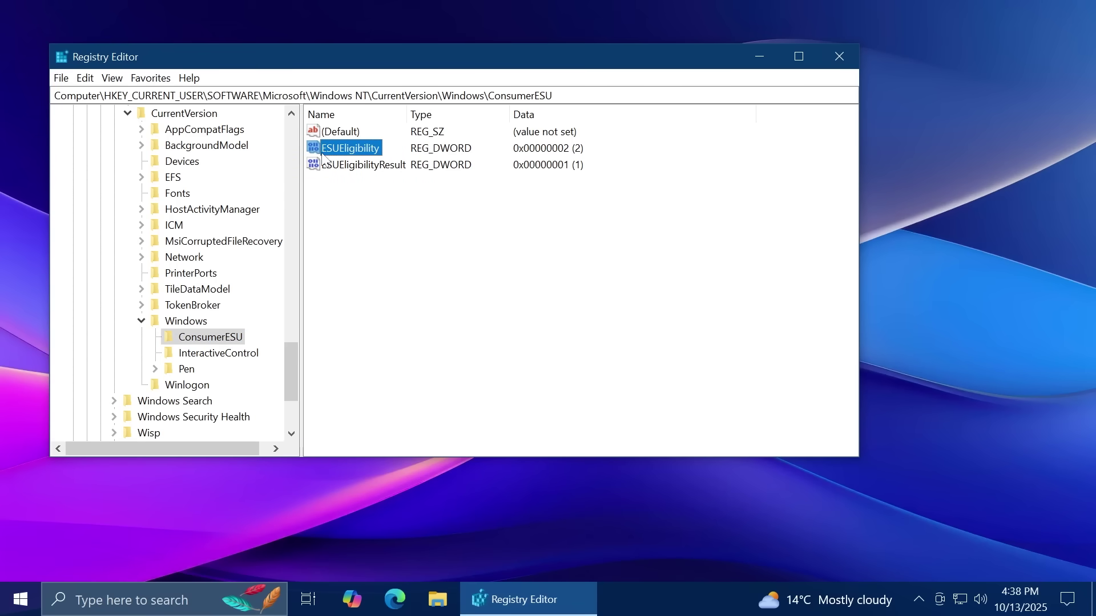
pyautogui.click(341, 169)
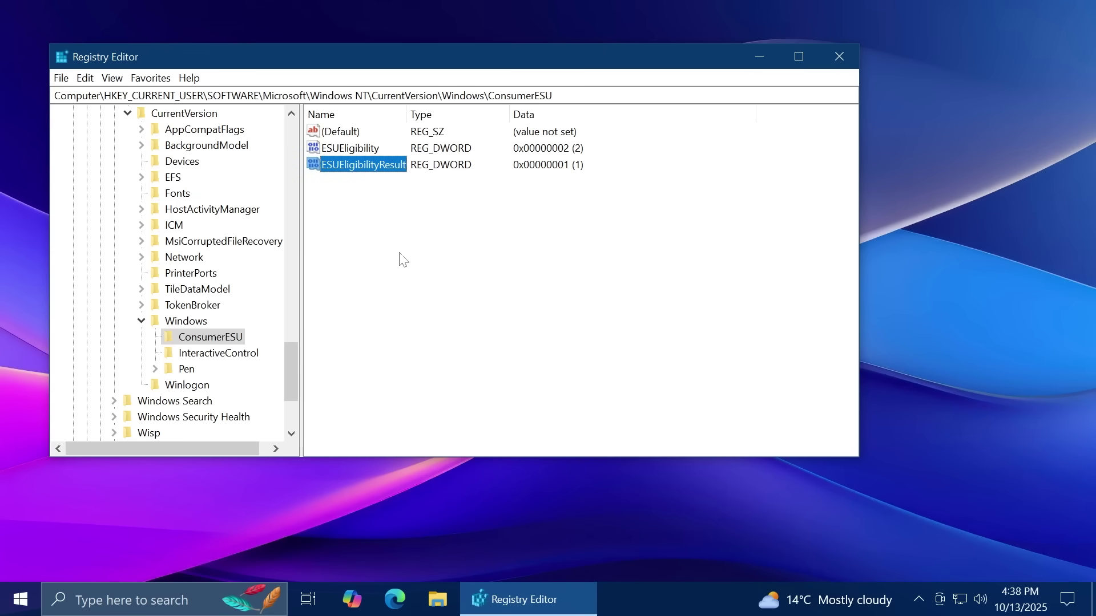
pyautogui.click(380, 190)
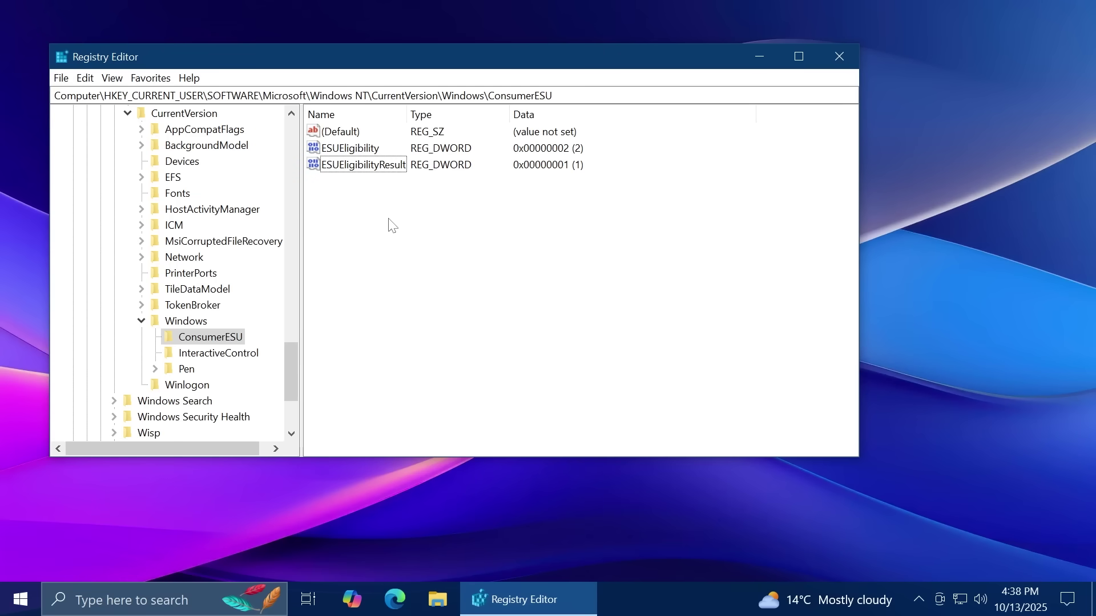
# - Inspect ESUEligibility (2) and ESUEligibilityResult (1) without changes, then close Registry Editor
pyautogui.doubleClick(347, 150)
pyautogui.moveTo(258, 128); pyautogui.dragTo(879, 197)
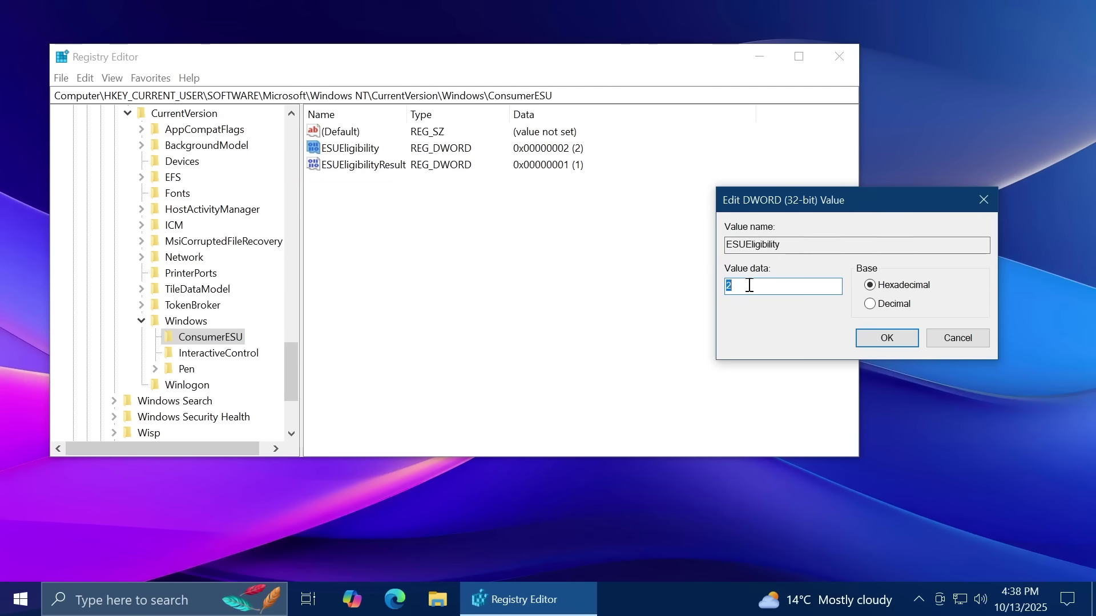
pyautogui.click(971, 204)
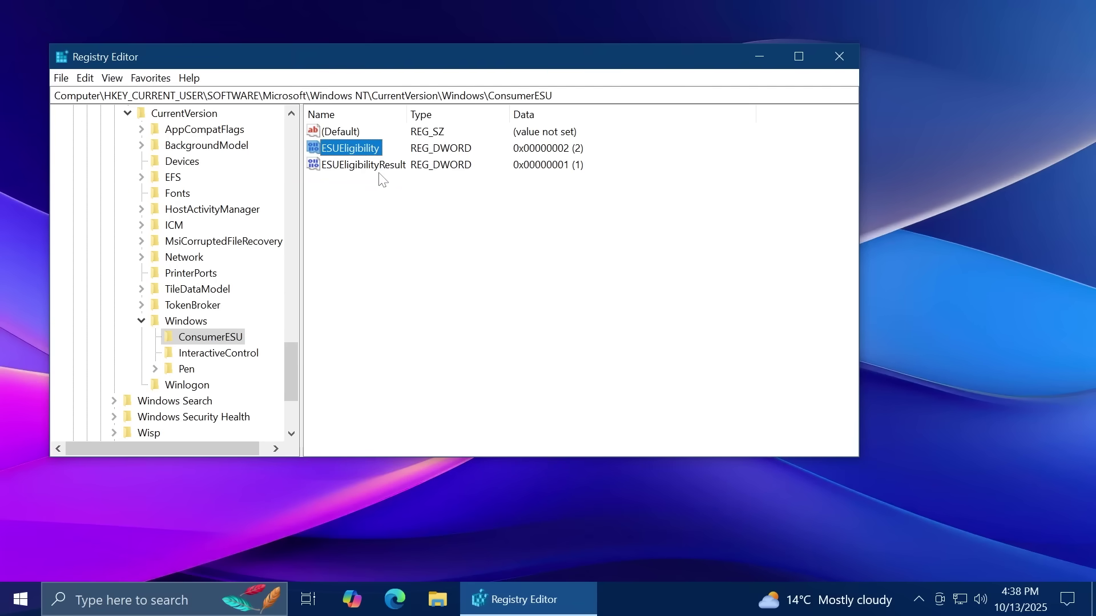
pyautogui.doubleClick(368, 166)
pyautogui.moveTo(234, 132); pyautogui.dragTo(657, 227)
pyautogui.click(832, 290)
pyautogui.click(809, 223)
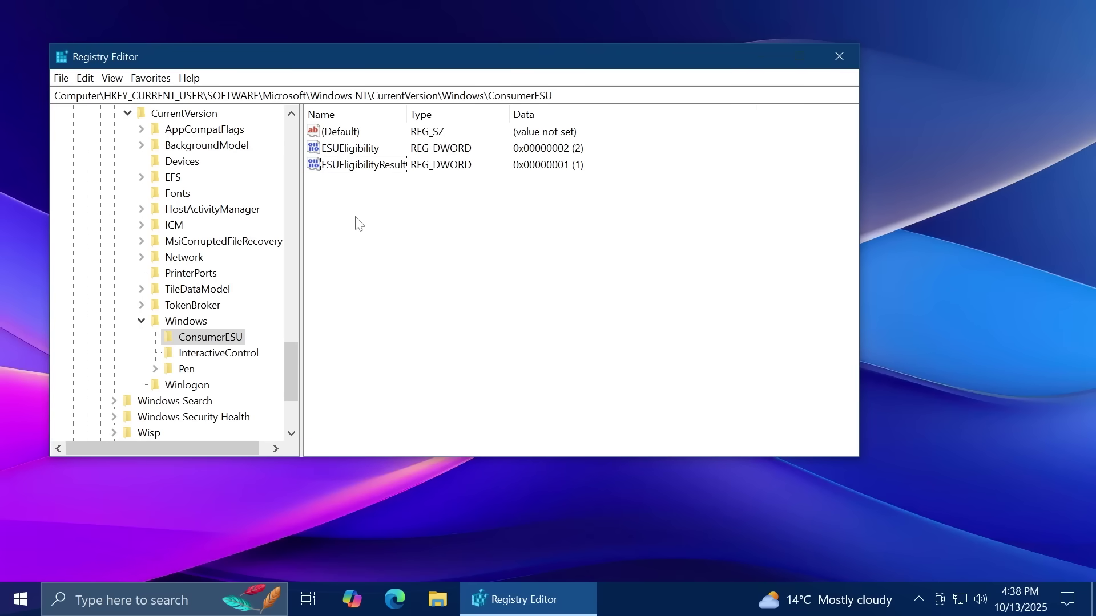
pyautogui.click(847, 64)
# - Restart the PC from the power-user menu
pyautogui.rightClick(21, 599)
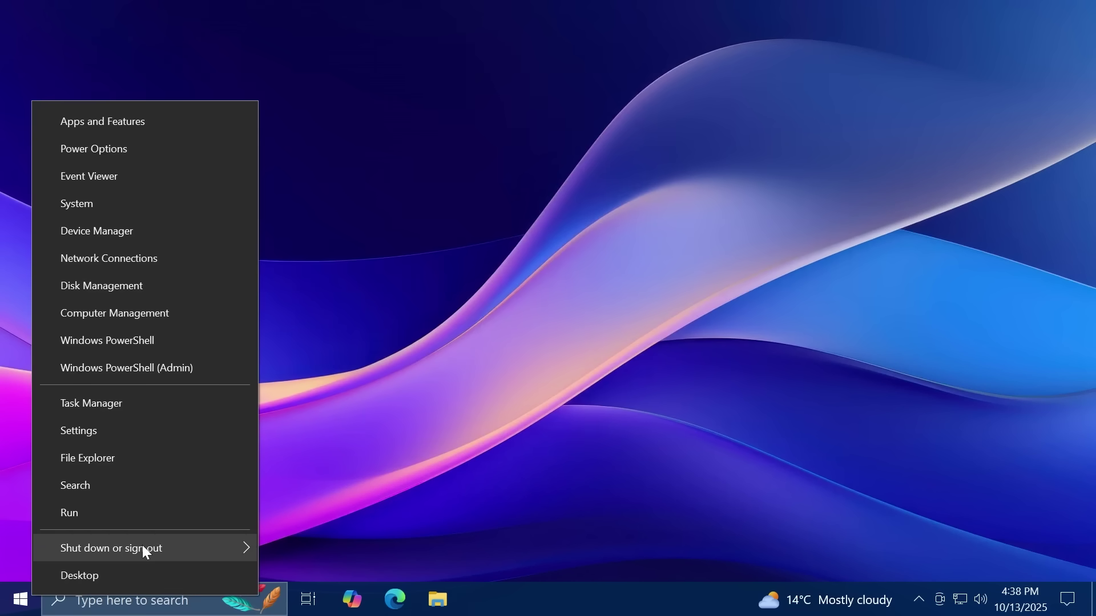
pyautogui.moveTo(142, 545)
pyautogui.click(339, 549)
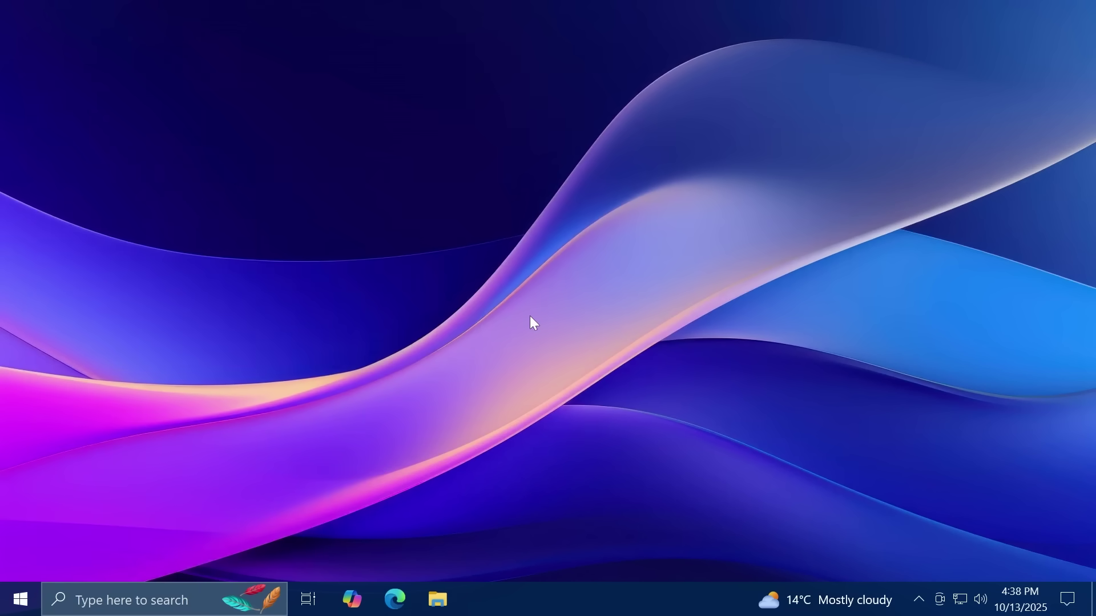
# - Return to the Windows Update page in Settings and select Enroll now
pyautogui.press('super+i')
pyautogui.scroll(-5, 268, 269)
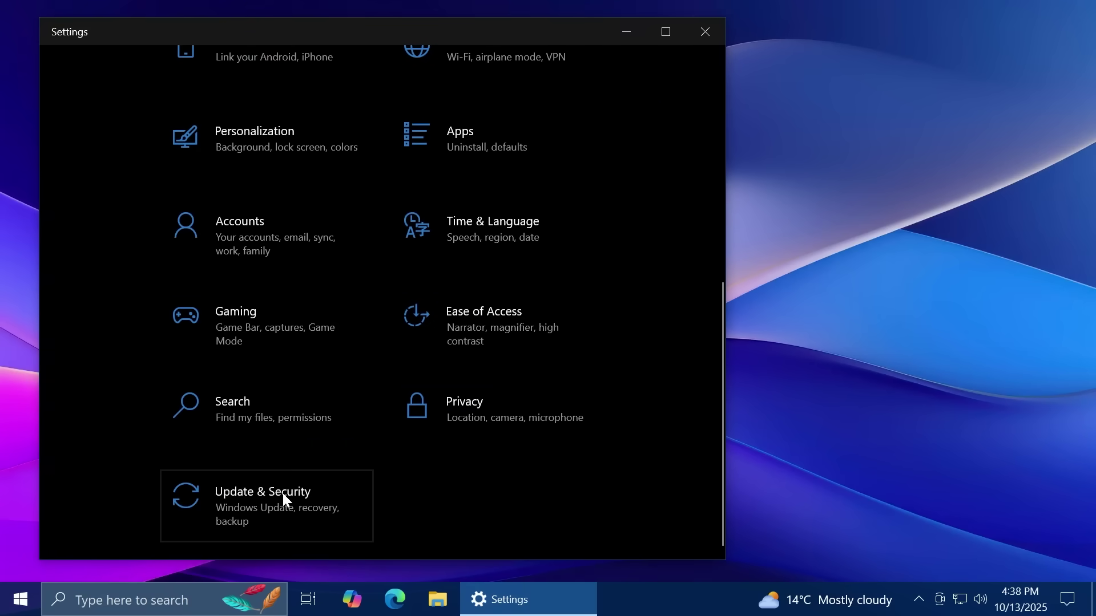
pyautogui.click(283, 494)
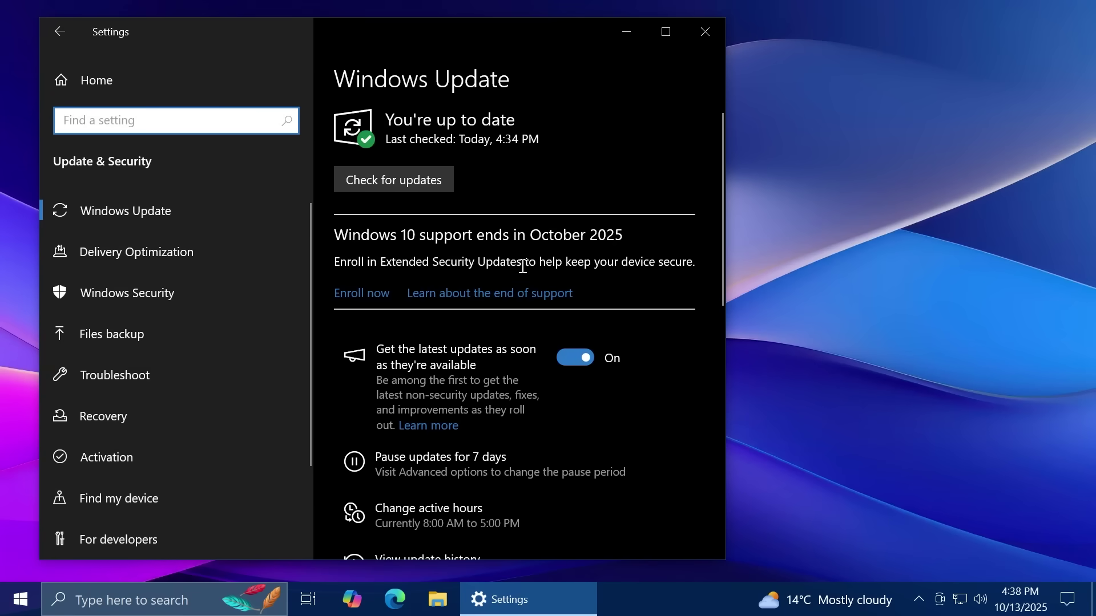
pyautogui.click(530, 231)
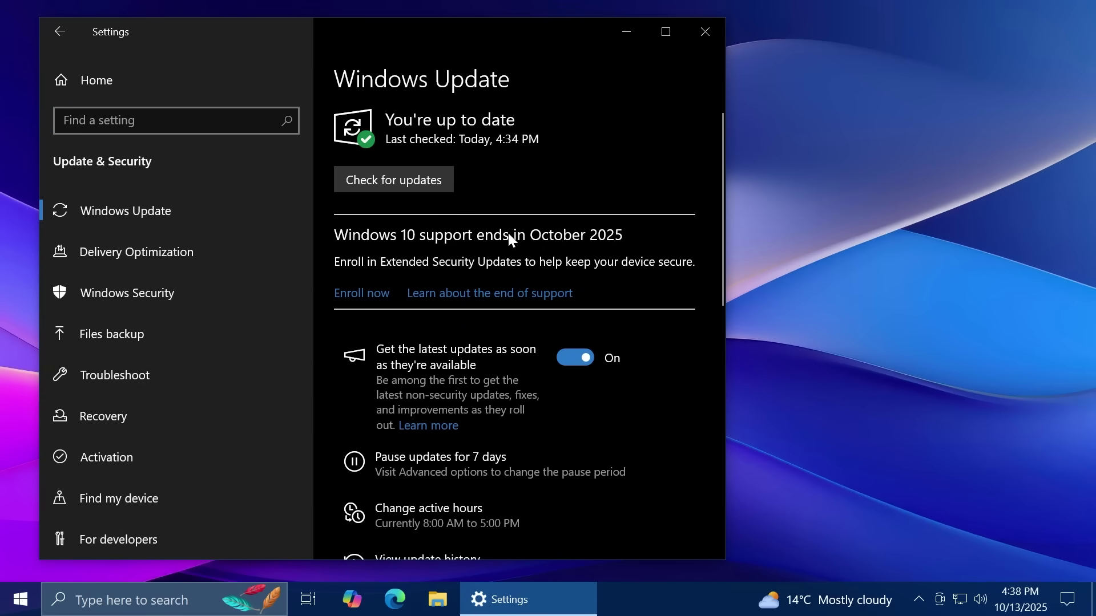
# - Begin ESU enrollment, pass the intro, and choose the free Back up your PC settings option
pyautogui.click(361, 294)
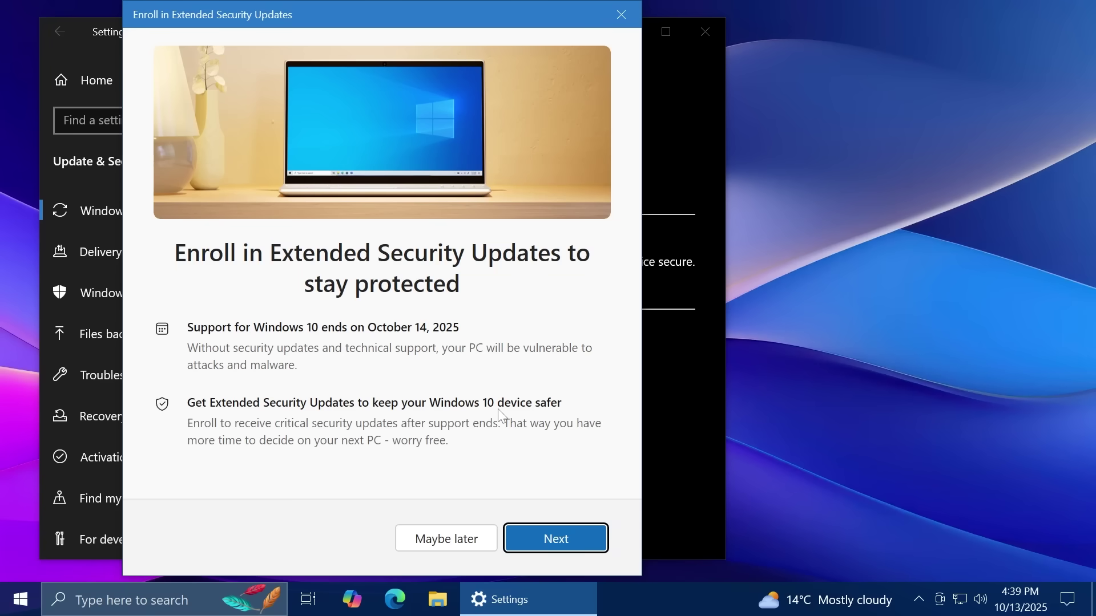
pyautogui.click(543, 546)
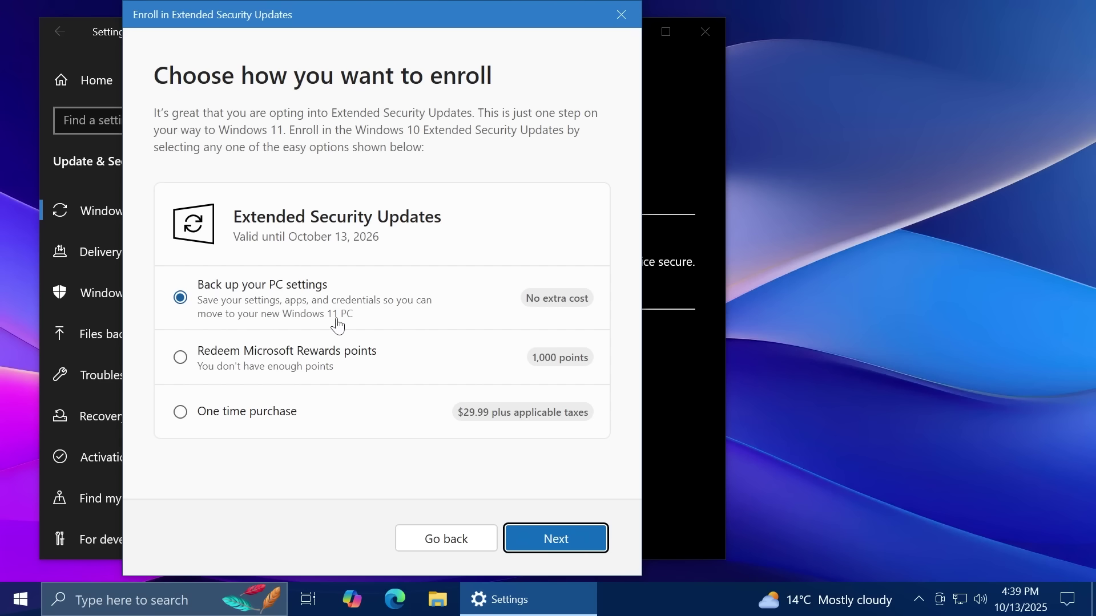
pyautogui.click(268, 359)
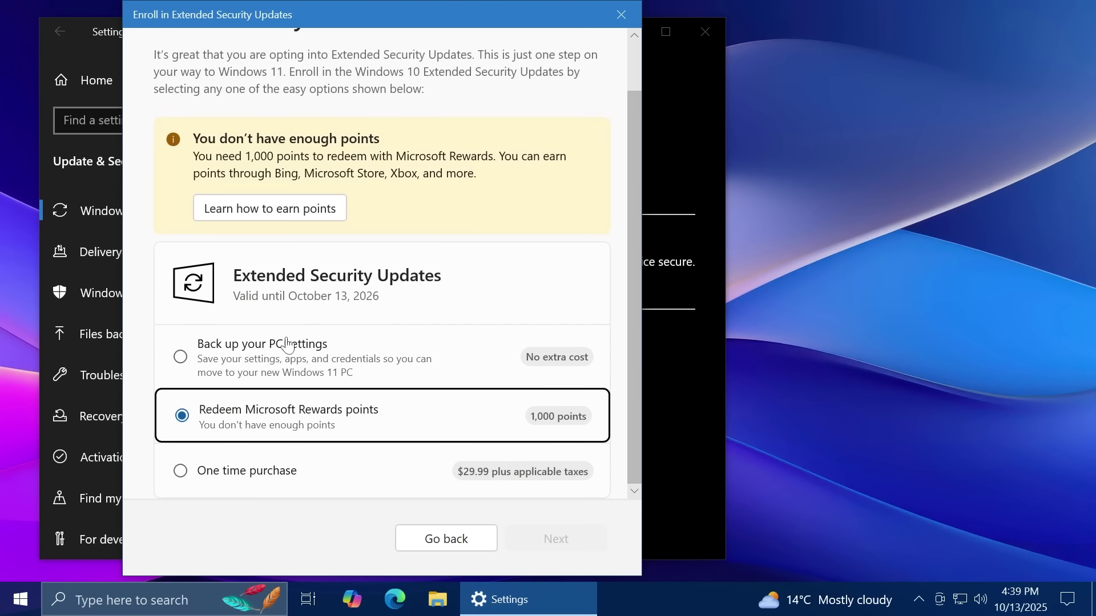
pyautogui.click(246, 461)
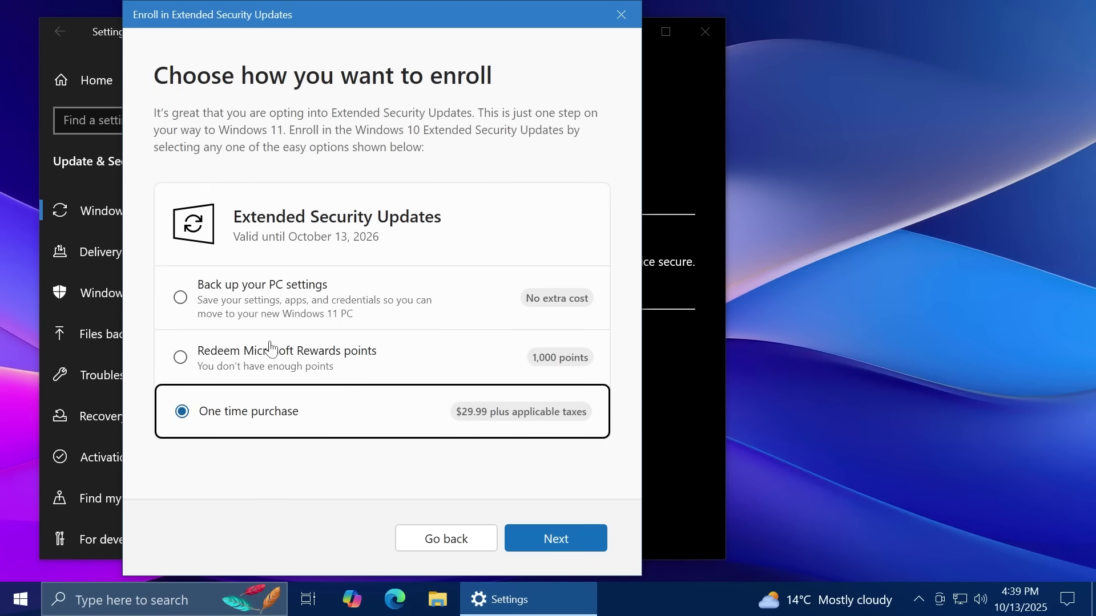
pyautogui.click(227, 300)
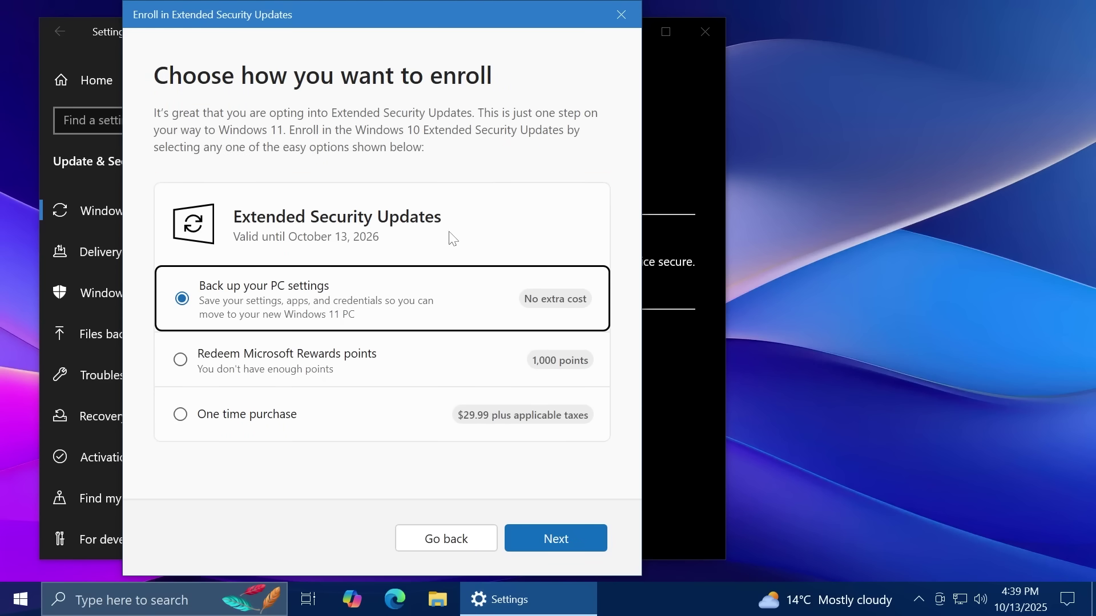
pyautogui.click(182, 293)
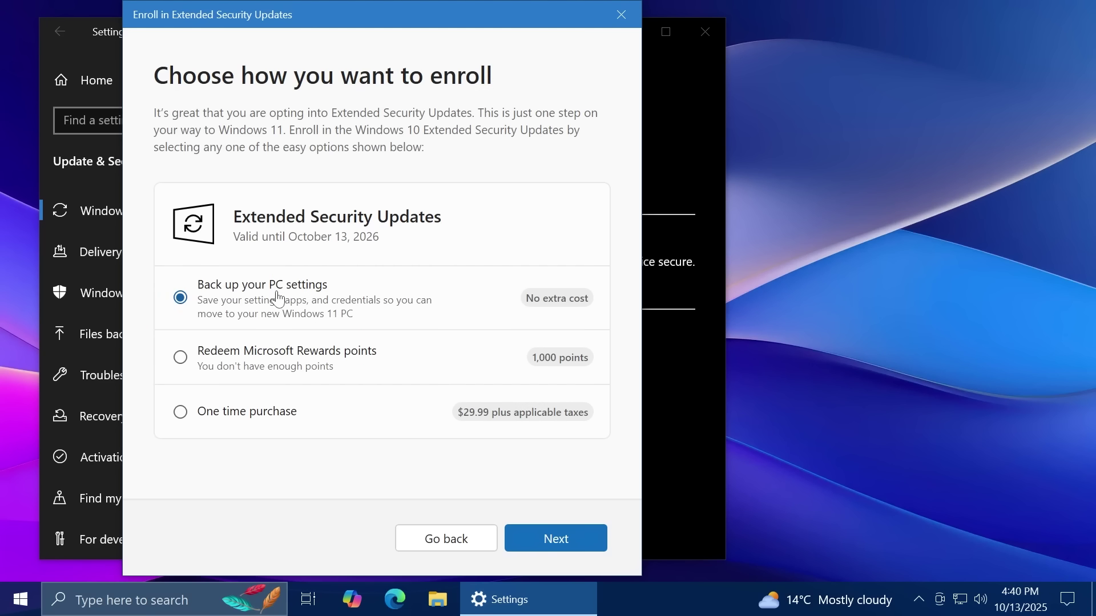
# - Enroll at no extra cost, which fails because the Microsoft account reached its device limit
pyautogui.click(573, 539)
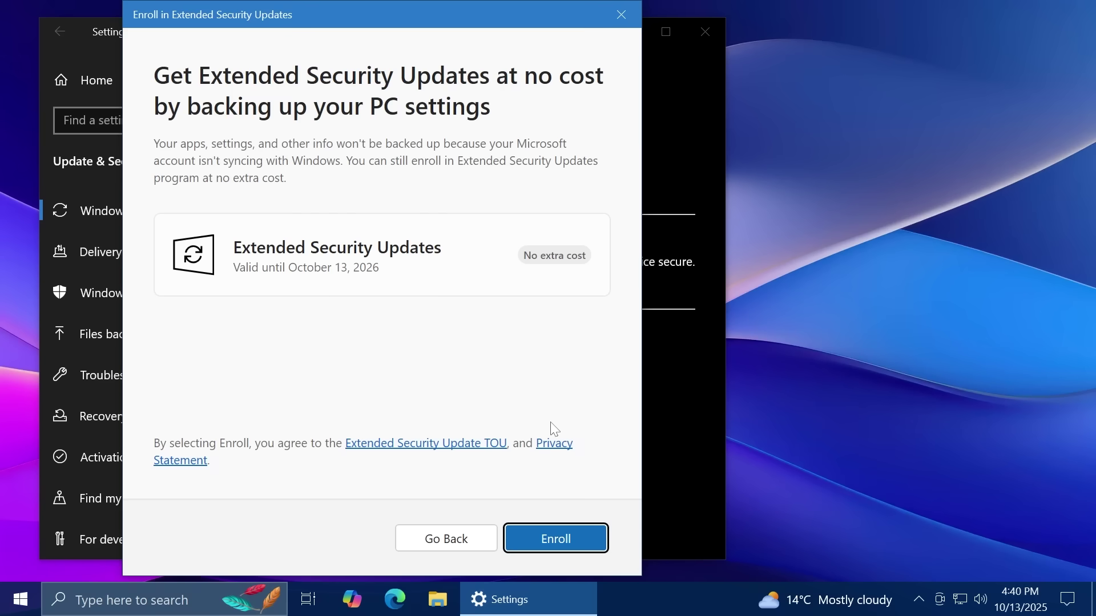
pyautogui.click(545, 539)
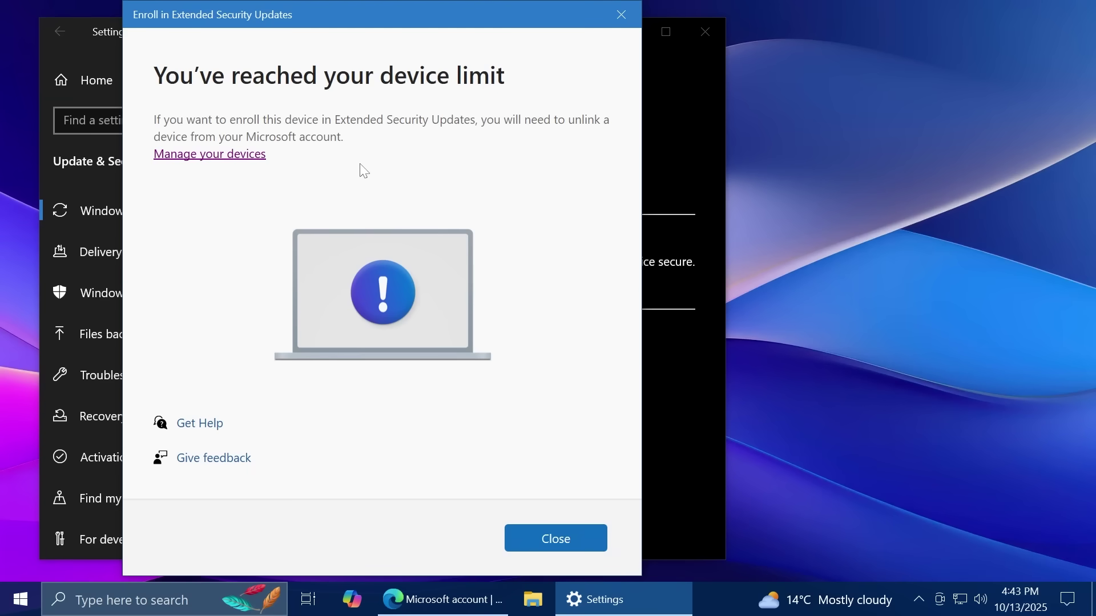
# - Unlink DESKTOP-PEH83FK from the Microsoft account, leaving 2 of 10 devices, and close the browser
pyautogui.click(206, 154)
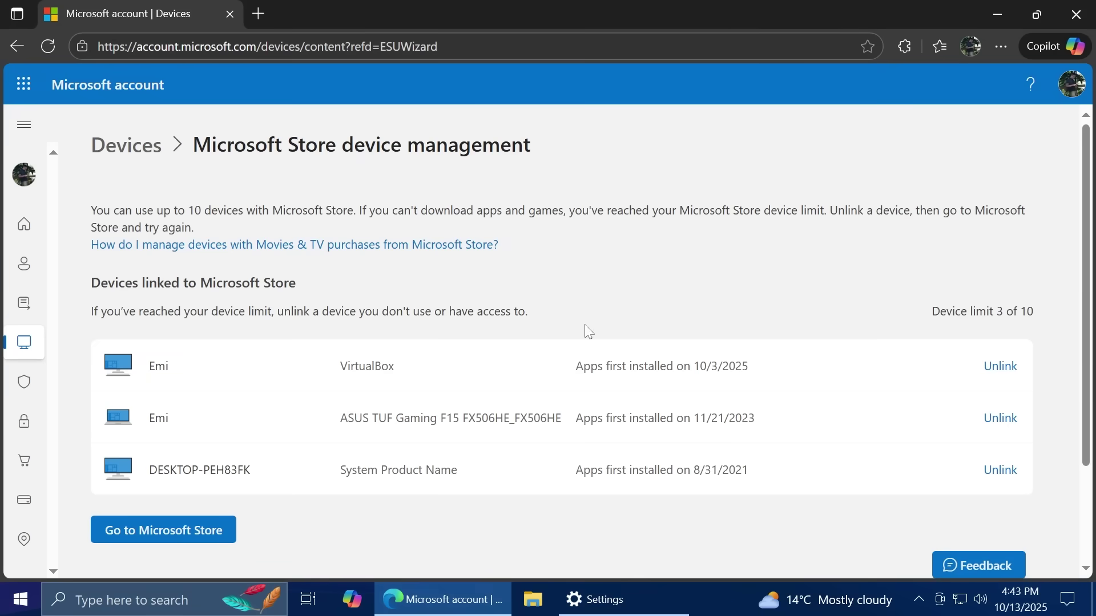
pyautogui.scroll(-2, 467, 267)
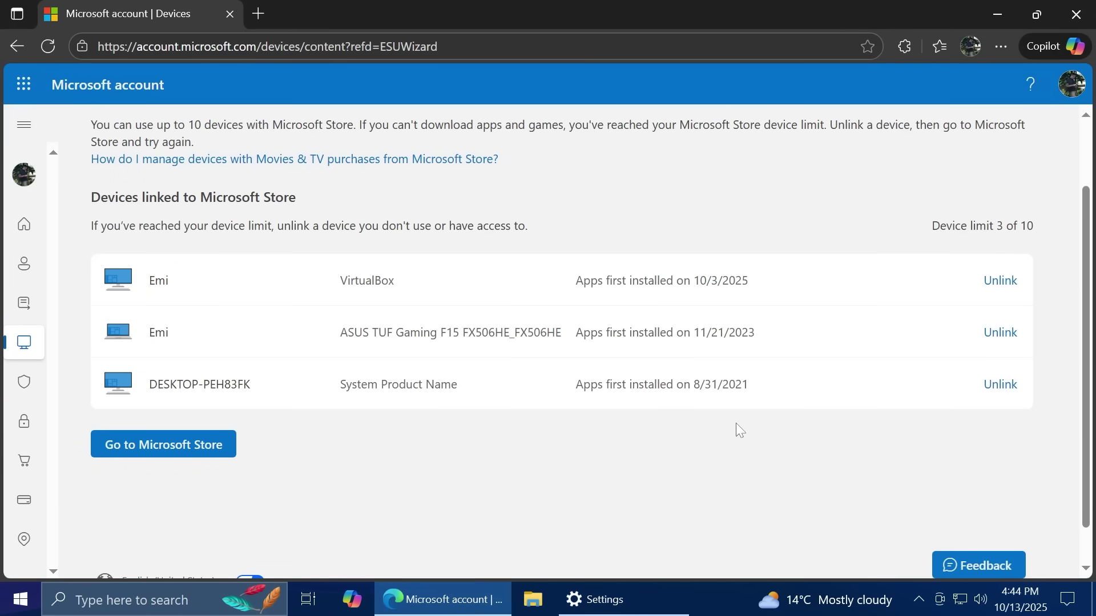
pyautogui.click(1001, 394)
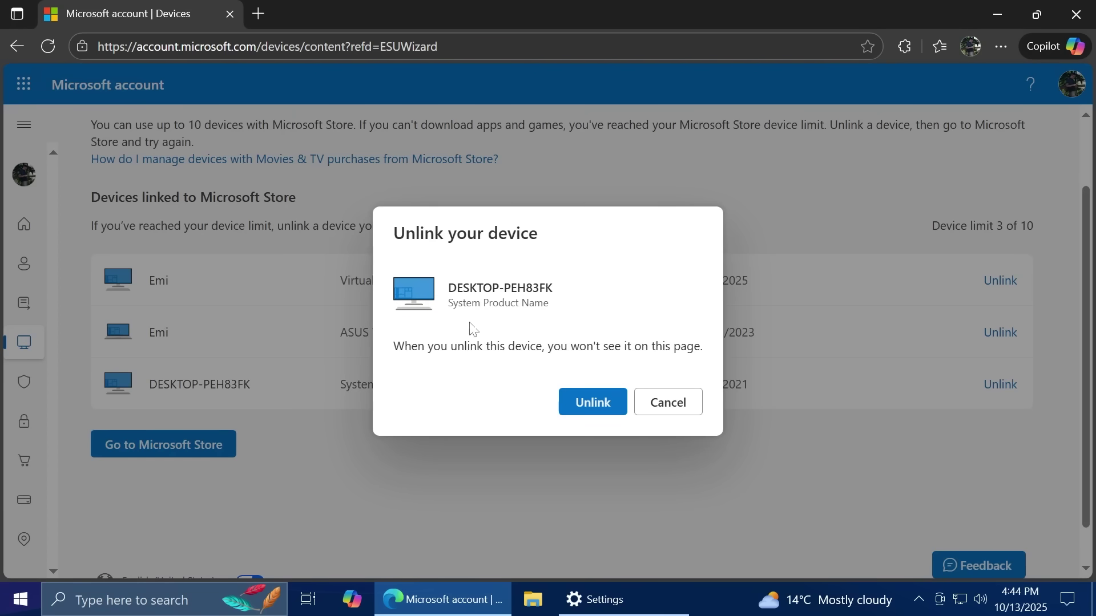
pyautogui.click(591, 403)
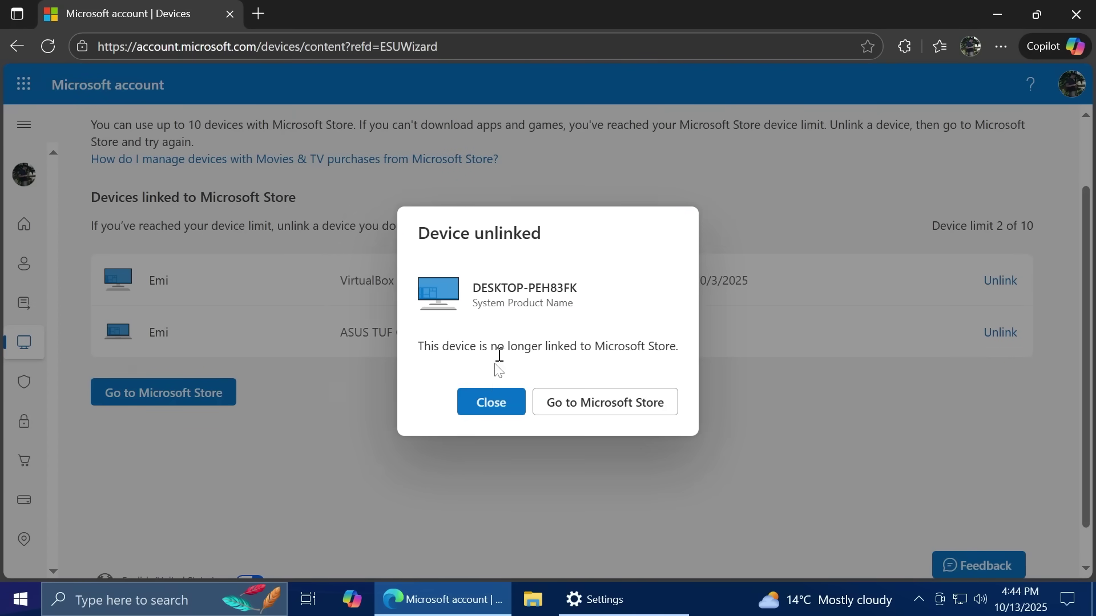
pyautogui.click(485, 408)
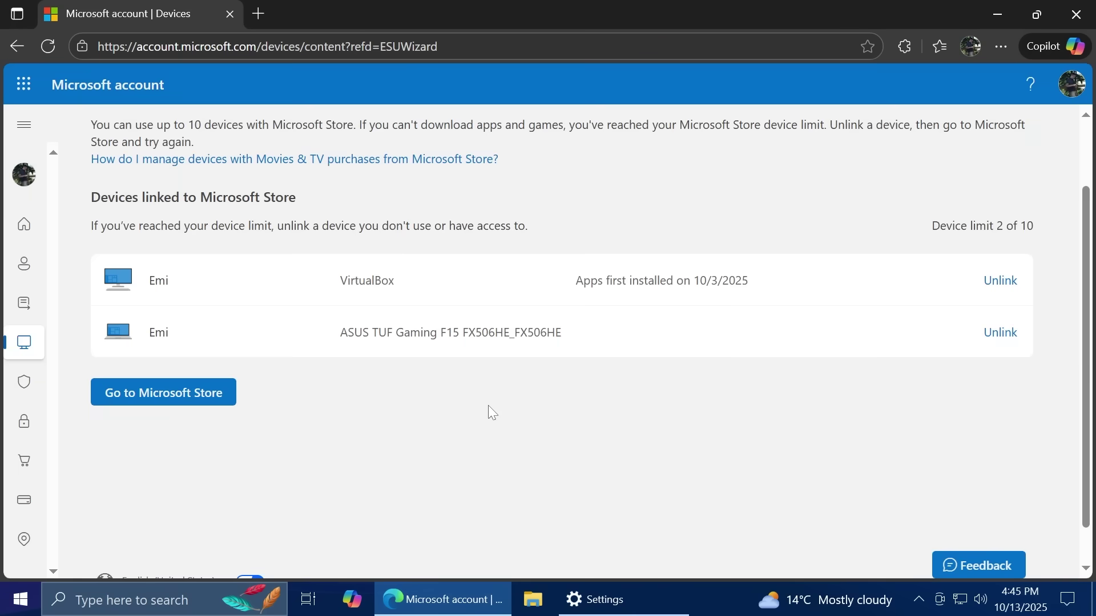
pyautogui.click(1075, 17)
# - Dismiss the device-limit notice and add this PC to Extended Security Updates through October 13, 2026
pyautogui.click(627, 12)
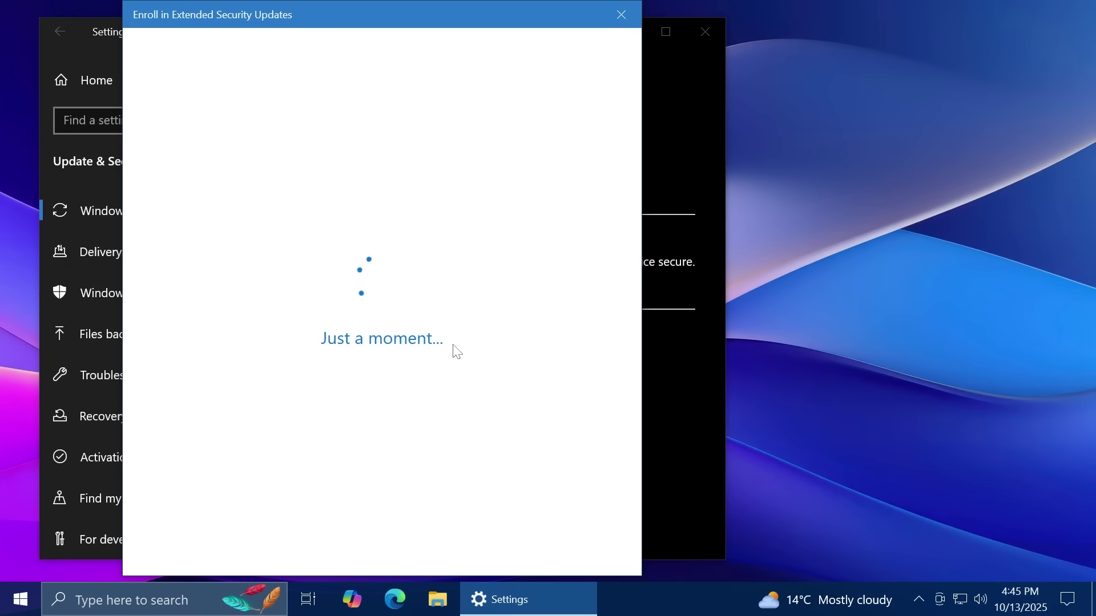
pyautogui.press('Return')
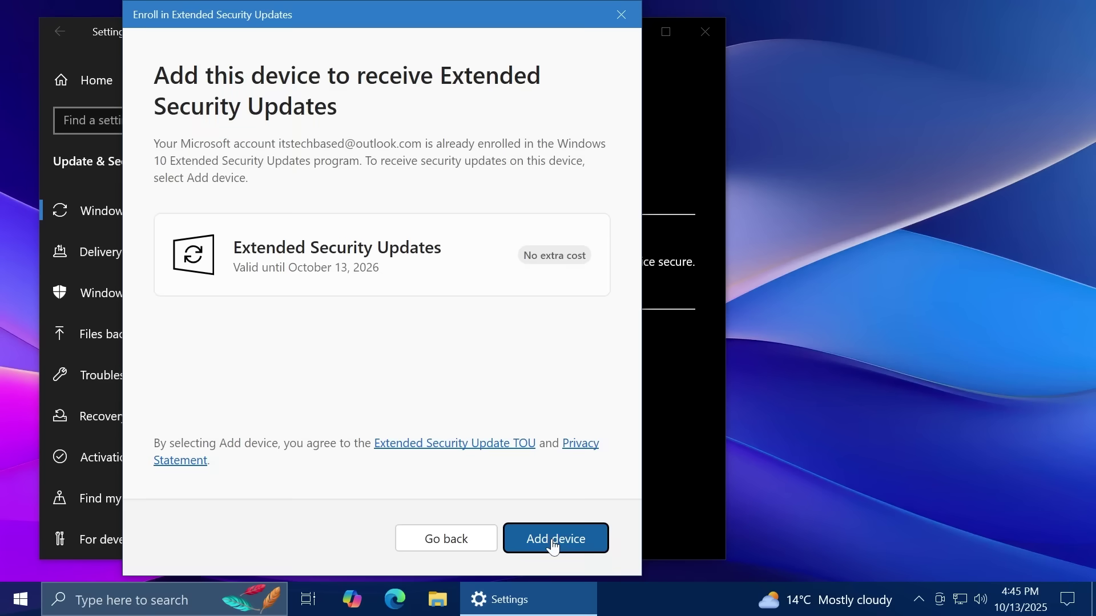
pyautogui.click(556, 539)
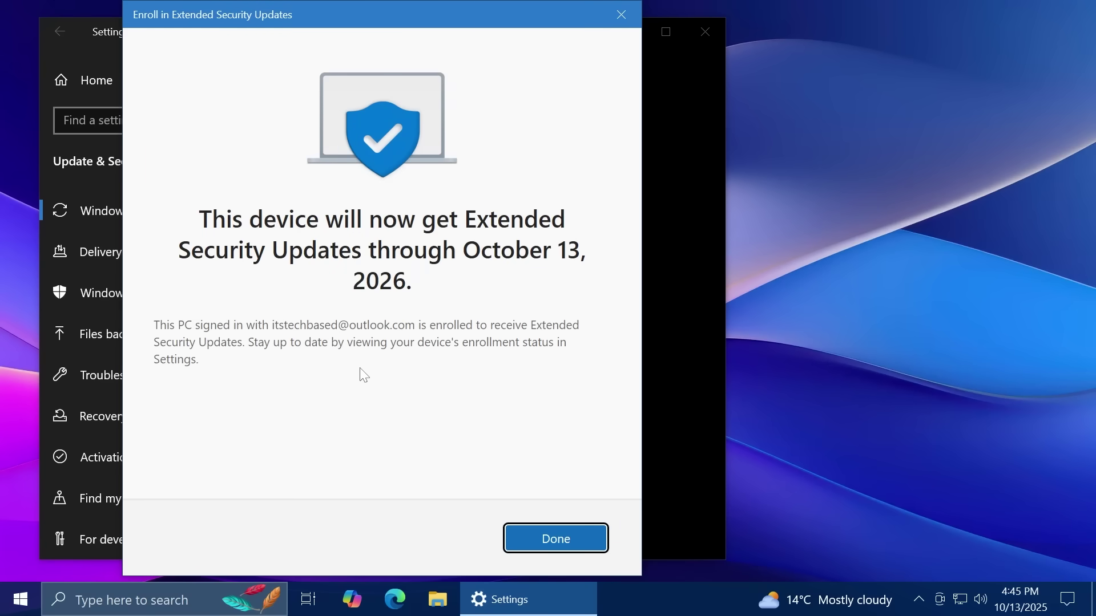
# - Finish the enrollment wizard and check Windows Update's Extended Security Updates enrollment status
pyautogui.click(545, 542)
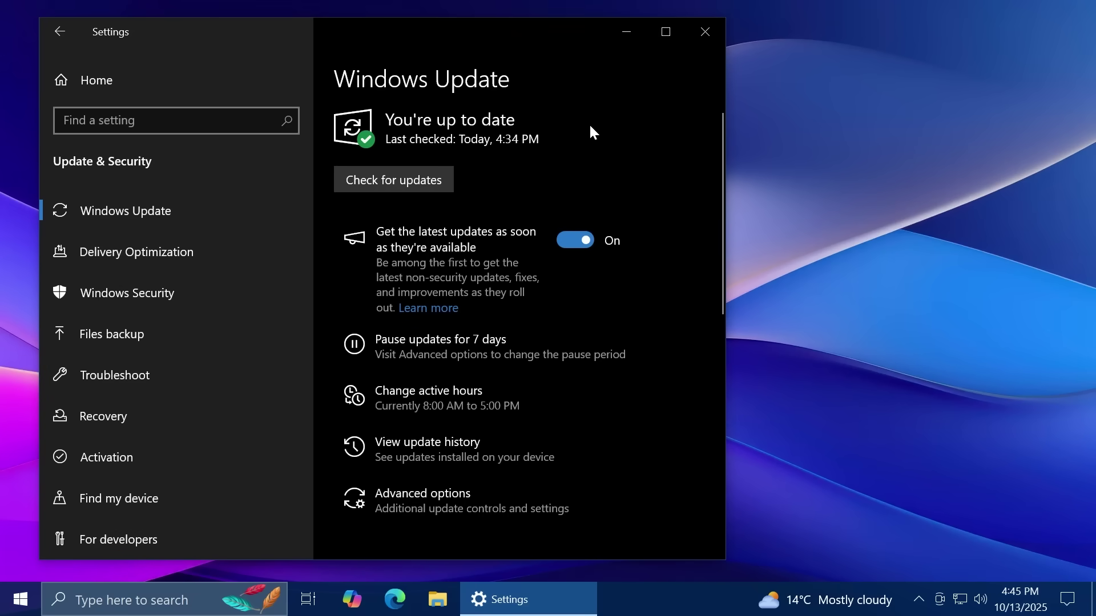
pyautogui.scroll(-3, 408, 394)
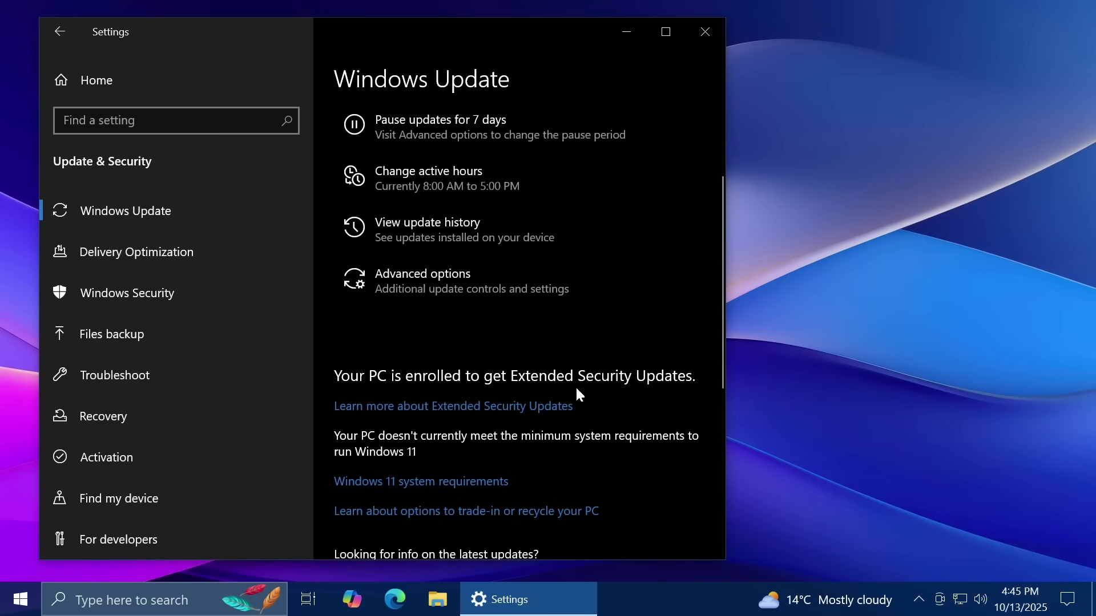
pyautogui.scroll(3, 535, 377)
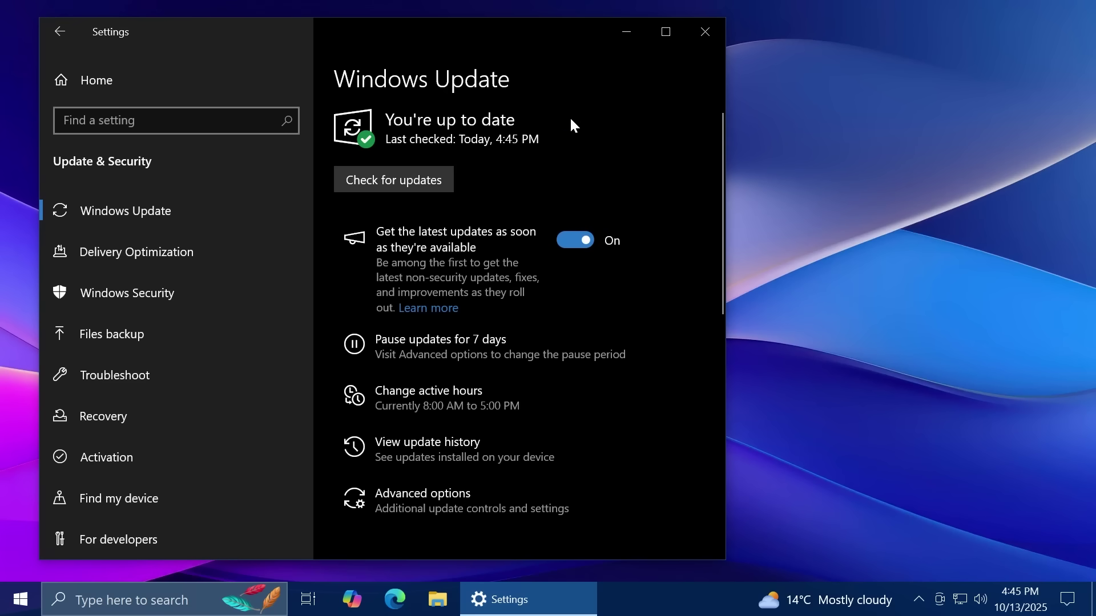
# - Close the Settings window to leave the bare desktop
pyautogui.click(707, 33)
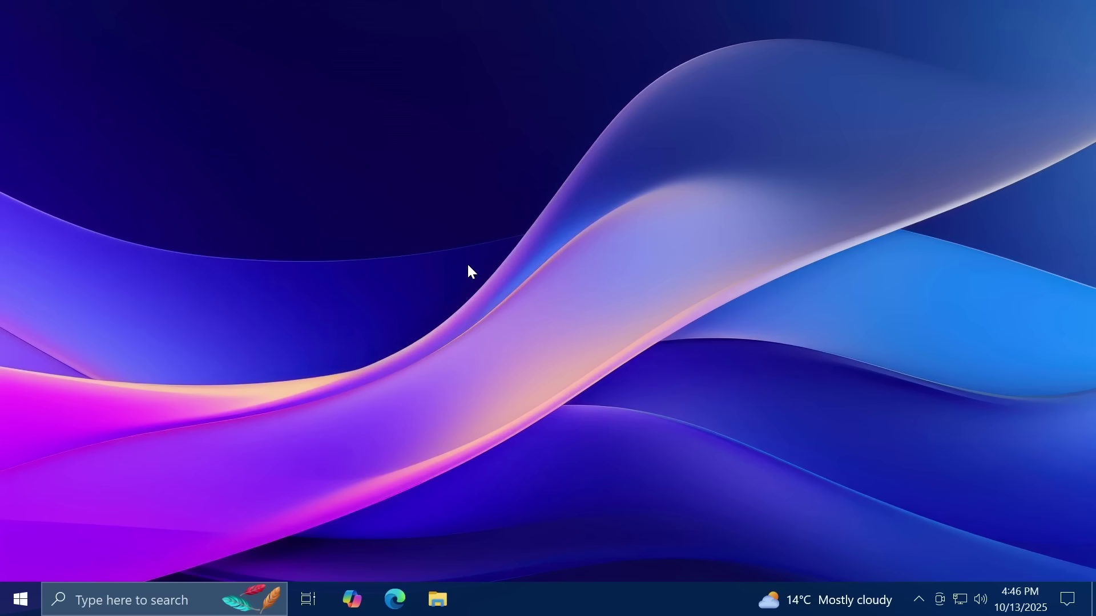